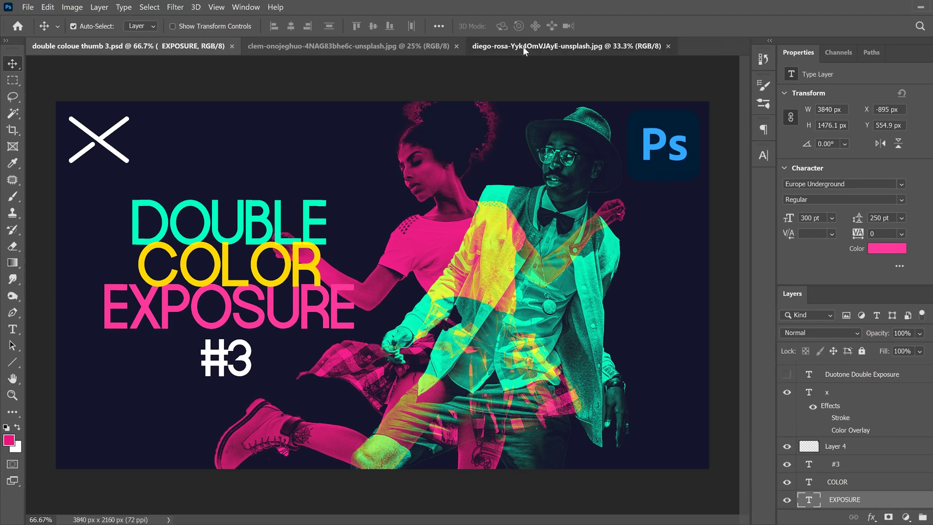
- Select the man in the clem-onojeghuo photo using the Quick Selection tool's Select Subject command
{"action": "left_click", "coordinate": [523, 45]}
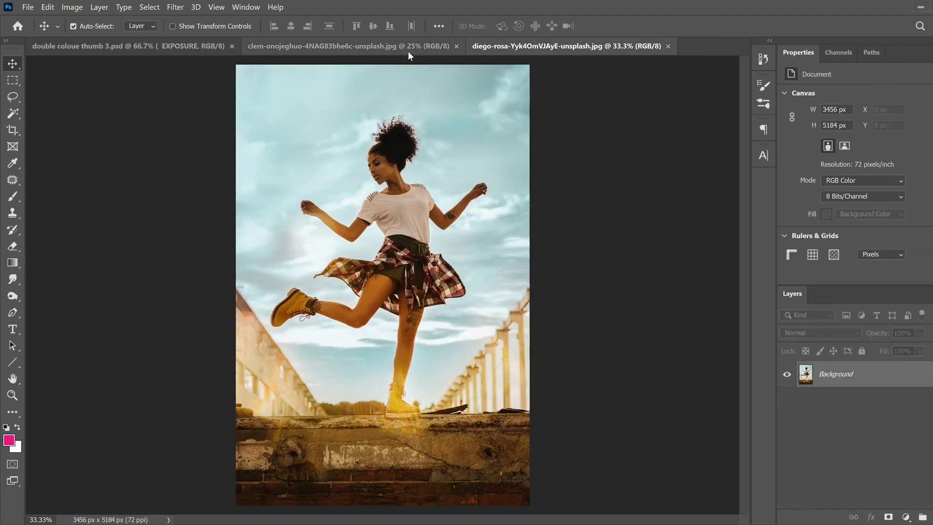
{"action": "left_click", "coordinate": [341, 47]}
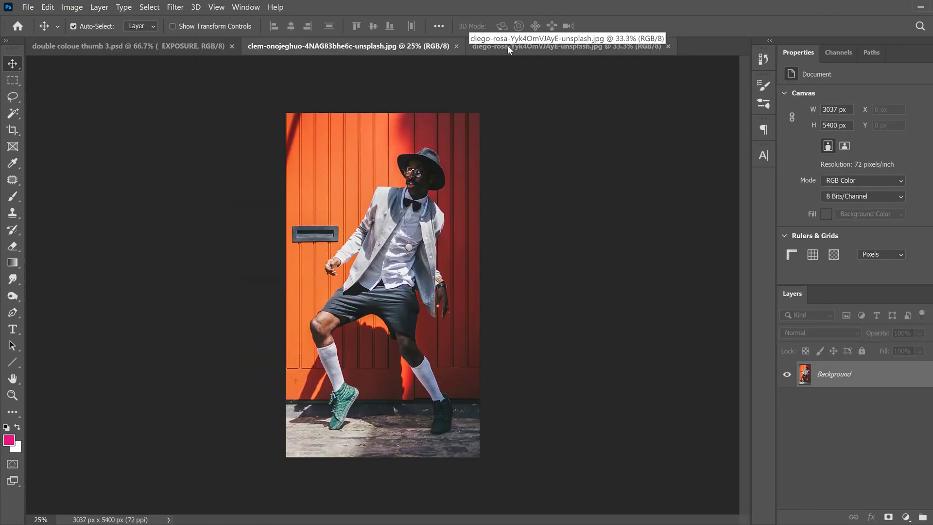
{"action": "left_click", "coordinate": [527, 46]}
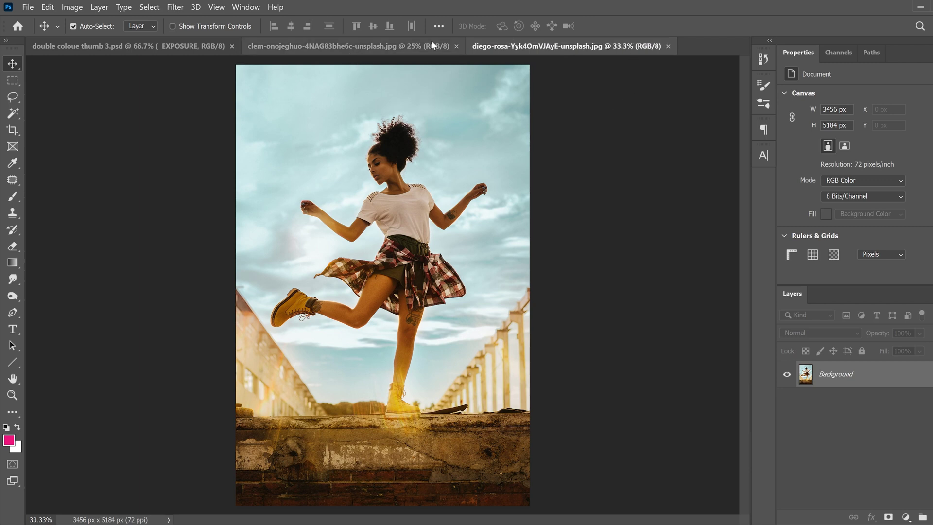
{"action": "left_click", "coordinate": [359, 45]}
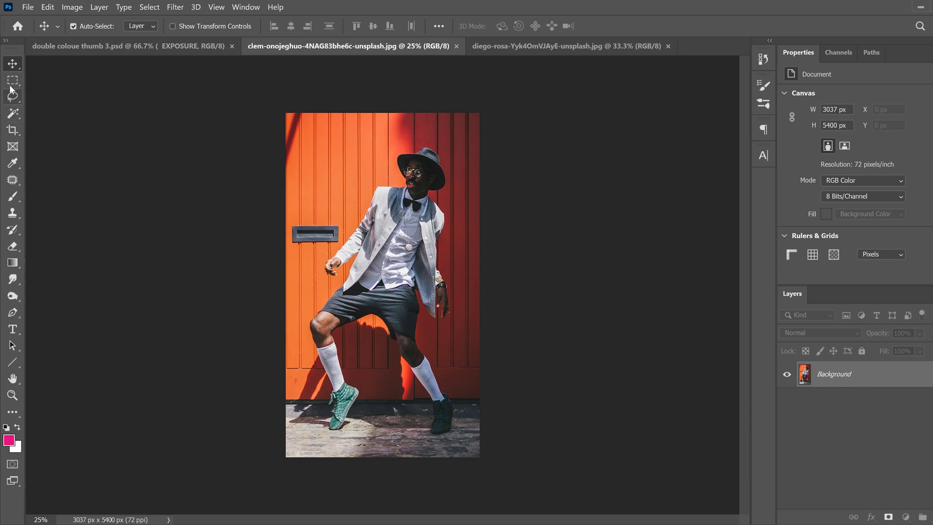
{"action": "left_click", "coordinate": [10, 114]}
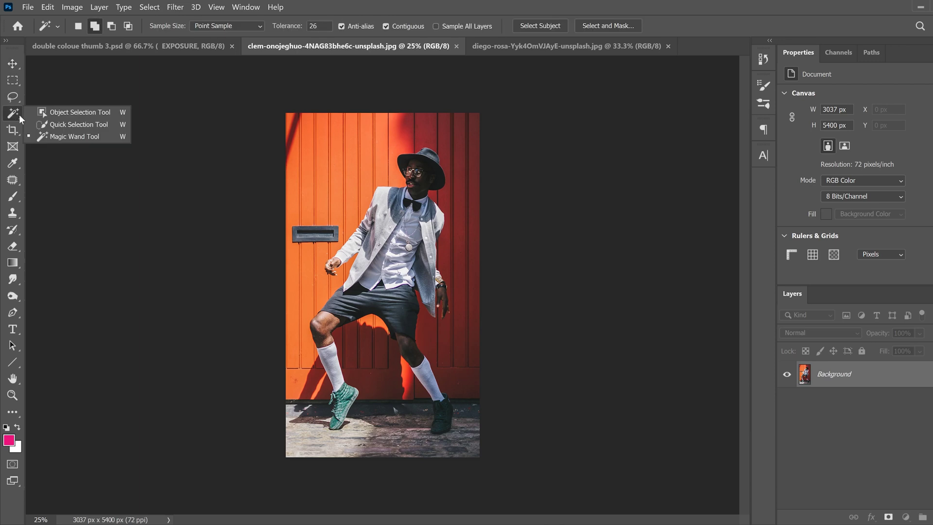
{"action": "left_click", "coordinate": [75, 126]}
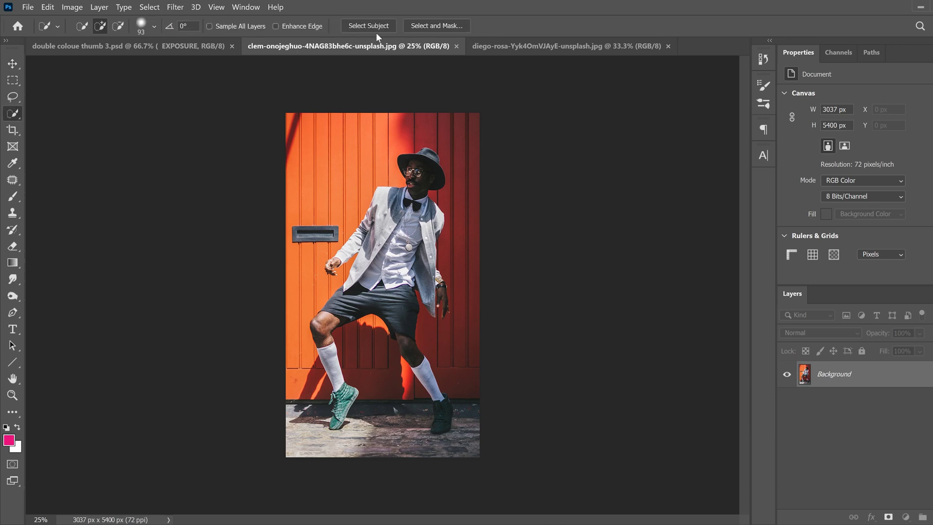
{"action": "left_click", "coordinate": [364, 25]}
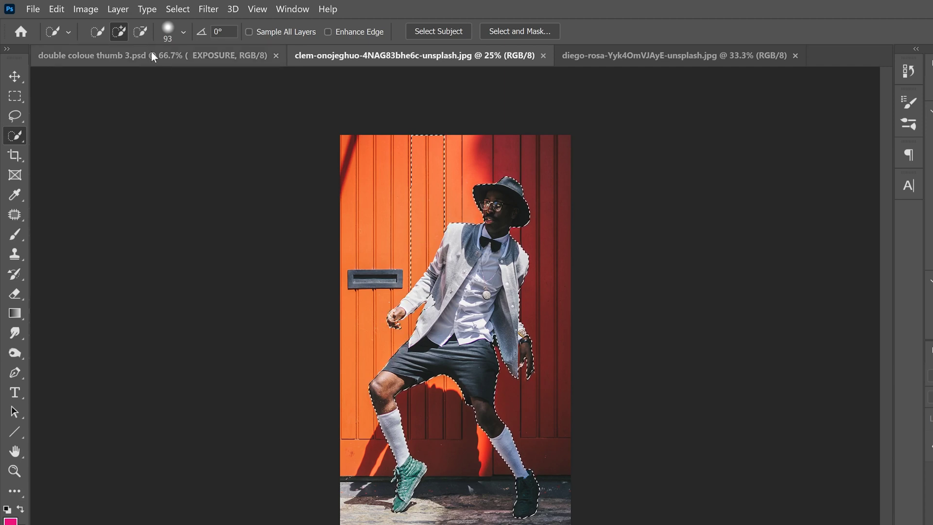
- Subtract the stray strip of orange door above the man's shoulder from the selection, and restore the tool's add mode
{"action": "left_click", "coordinate": [139, 31]}
{"action": "left_click_drag", "start_coordinate": [427, 138], "coordinate": [435, 180]}
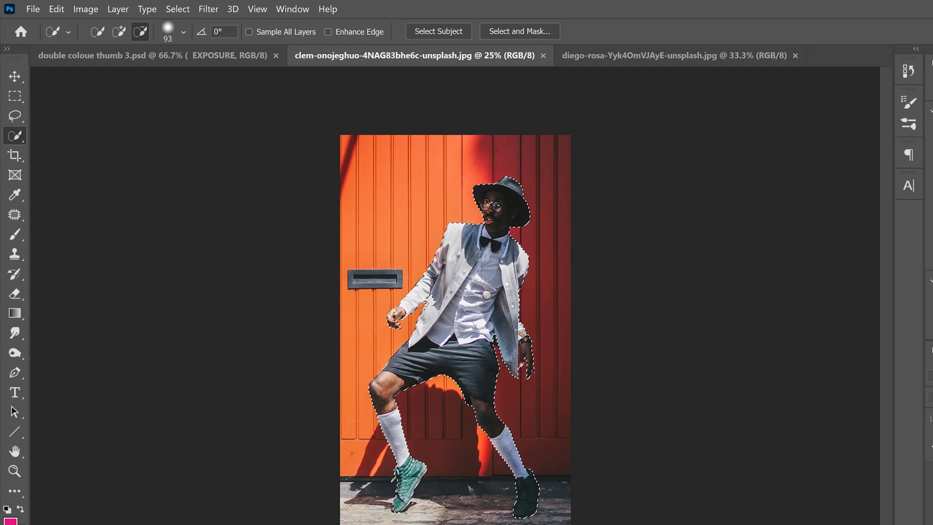
{"action": "left_click", "coordinate": [119, 32]}
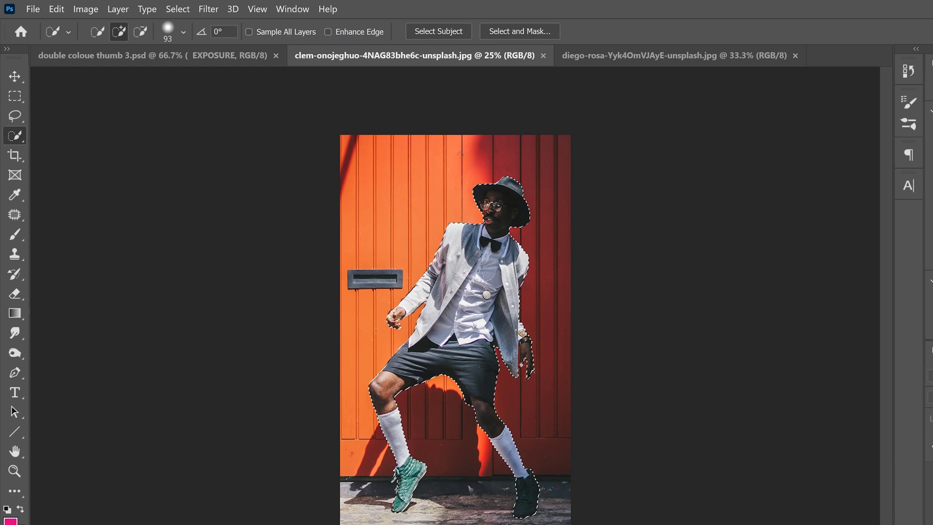
- Refine the man's selection in Select and Mask with smooth 28, feather 0.4 px and shift edge -20%, and output it as a layer mask
{"action": "left_click", "coordinate": [516, 30]}
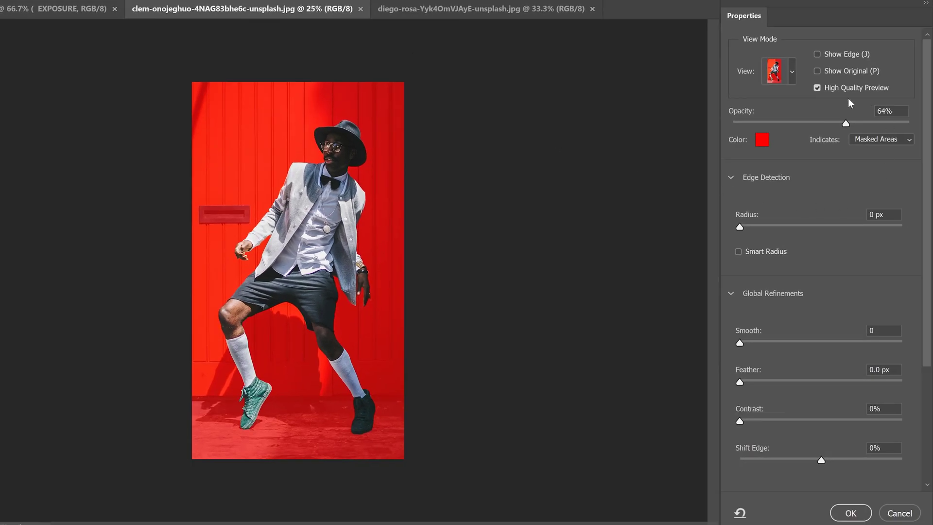
{"action": "left_click_drag", "start_coordinate": [783, 342], "coordinate": [786, 341]}
{"action": "left_click_drag", "start_coordinate": [741, 381], "coordinate": [744, 382]}
{"action": "left_click", "coordinate": [805, 459]}
{"action": "left_click_drag", "start_coordinate": [927, 327], "coordinate": [927, 408]}
{"action": "key", "text": "m"}
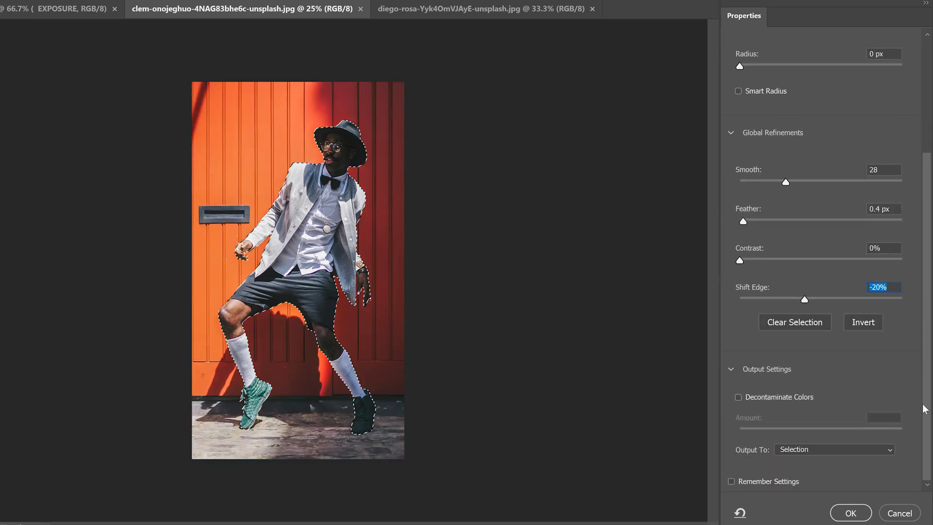
{"action": "key", "text": "v"}
{"action": "left_click", "coordinate": [818, 452]}
{"action": "left_click", "coordinate": [801, 471]}
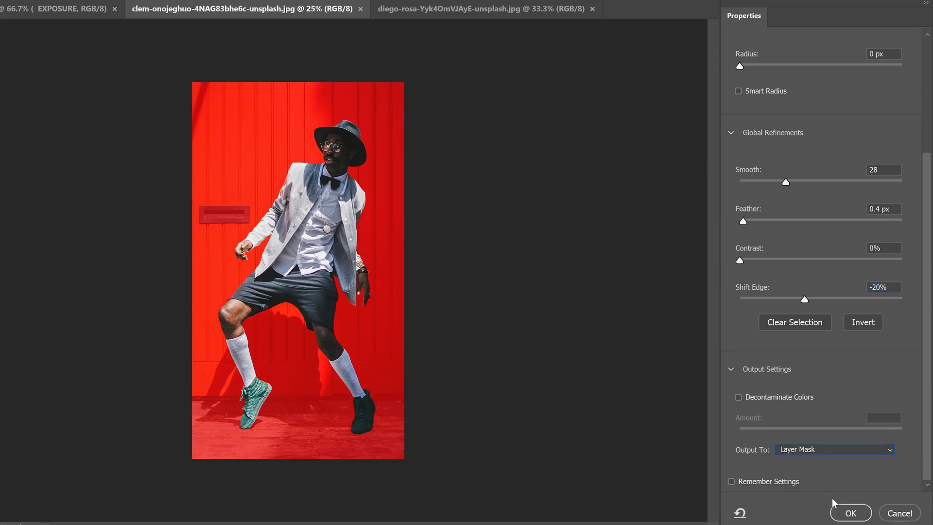
{"action": "left_click", "coordinate": [851, 513]}
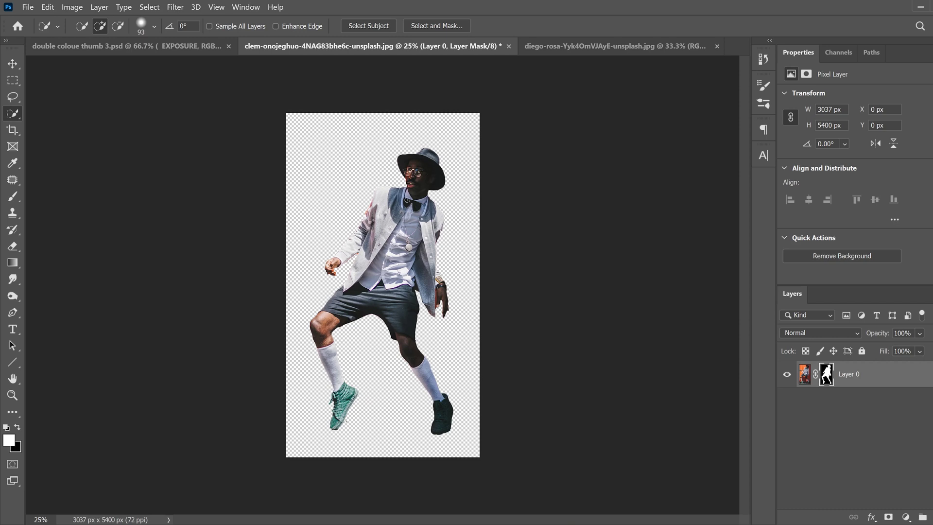
- Bring the masked man into the diego-rosa photo with the Move tool and position him in front of the woman
{"action": "left_click", "coordinate": [13, 65]}
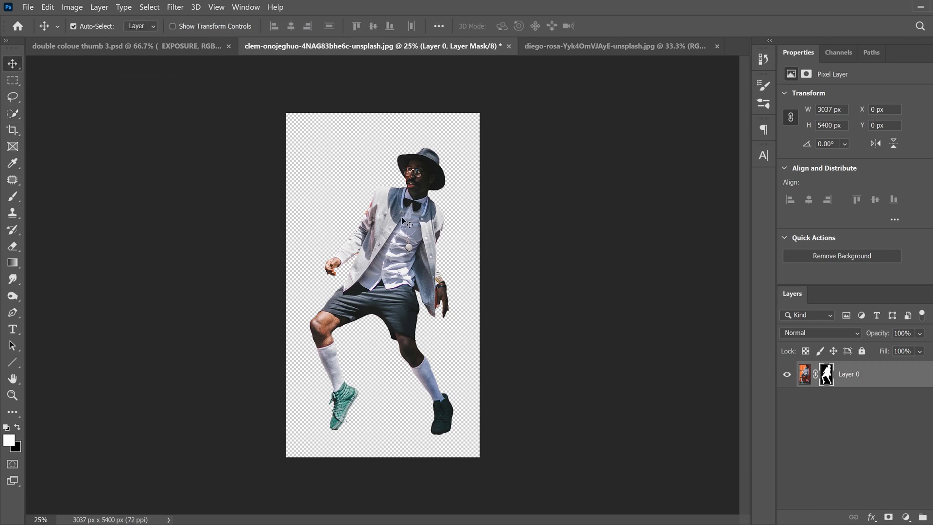
{"action": "left_click_drag", "start_coordinate": [398, 222], "coordinate": [581, 45]}
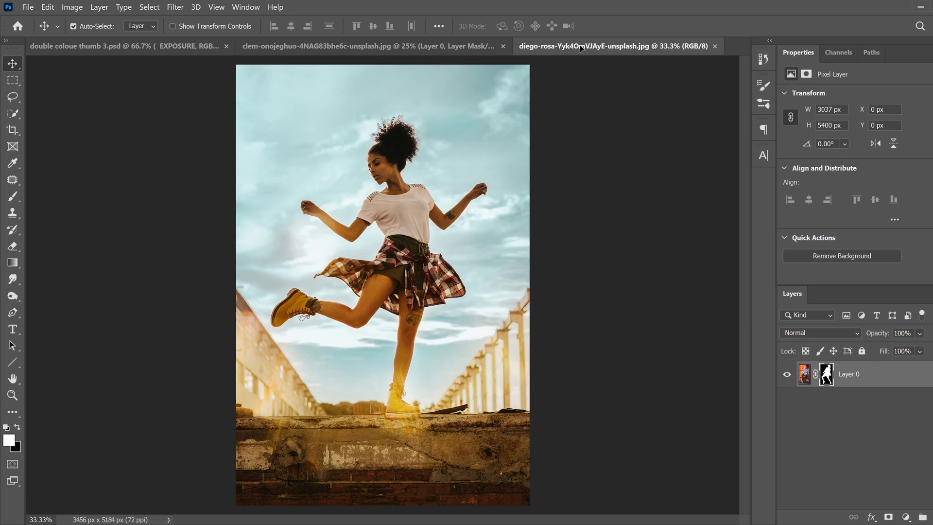
{"action": "left_click_drag", "start_coordinate": [410, 202], "coordinate": [410, 201]}
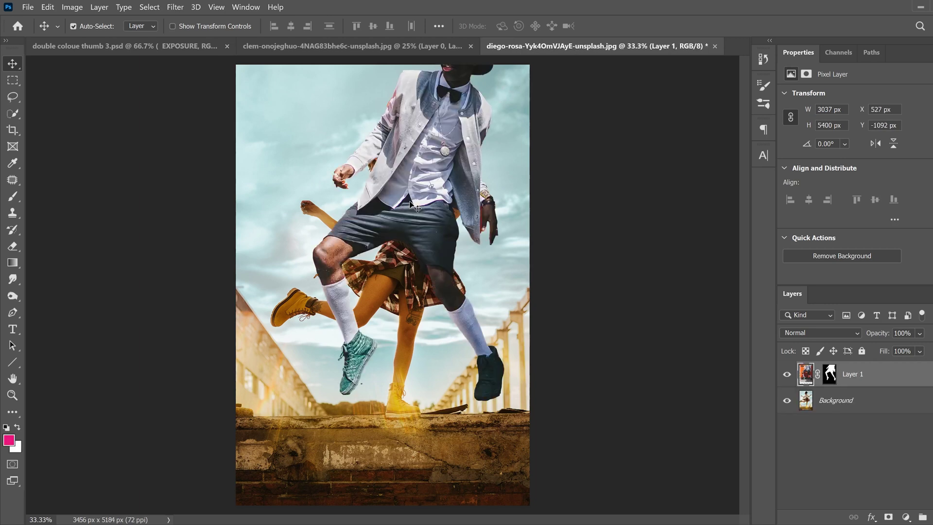
{"action": "left_click_drag", "start_coordinate": [431, 108], "coordinate": [451, 185]}
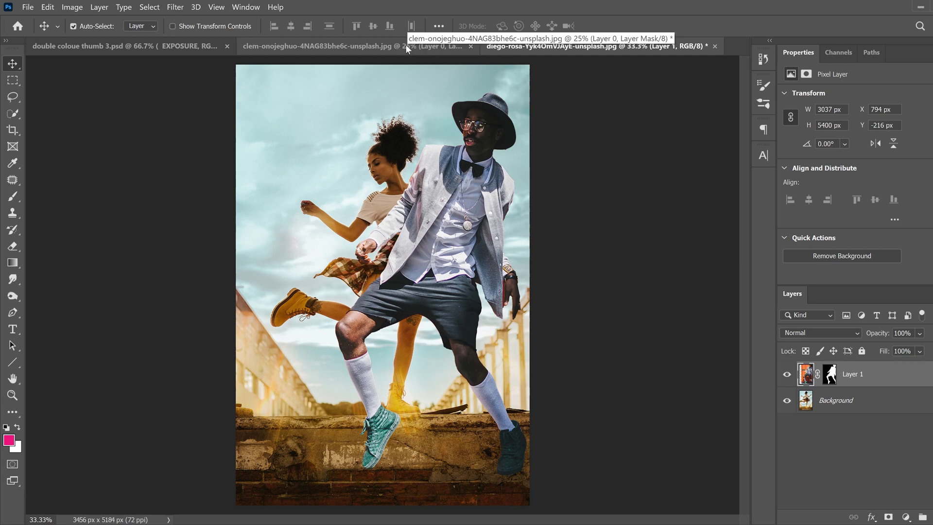
{"action": "left_click_drag", "start_coordinate": [471, 214], "coordinate": [420, 213]}
- Hide Layer 1 and select the woman on the Background layer with Select Subject, subtracting the excess beside her standing boot
{"action": "left_click", "coordinate": [788, 376]}
{"action": "left_click", "coordinate": [814, 402]}
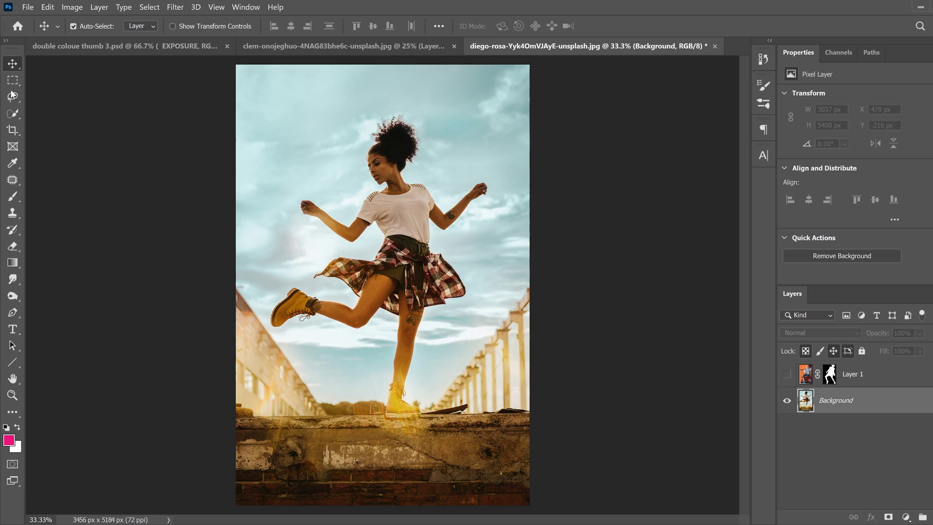
{"action": "left_click", "coordinate": [13, 115]}
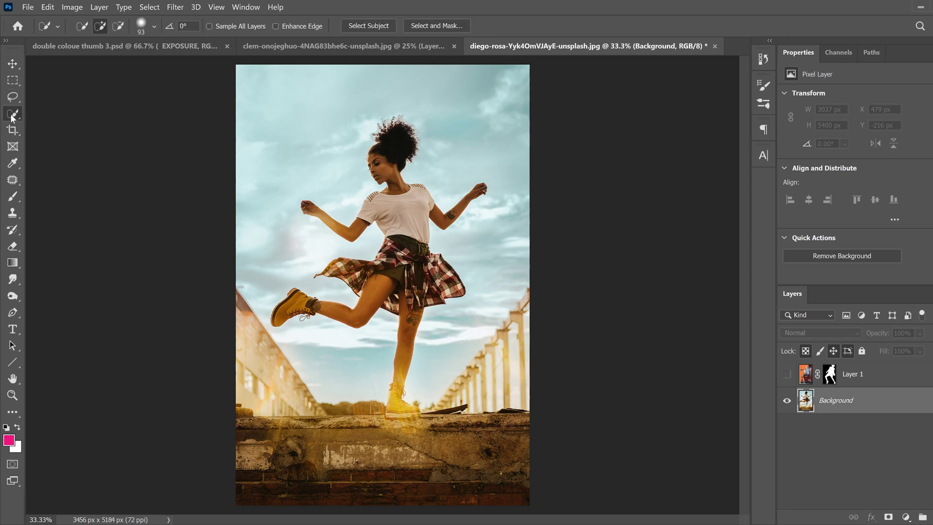
{"action": "left_click", "coordinate": [370, 26]}
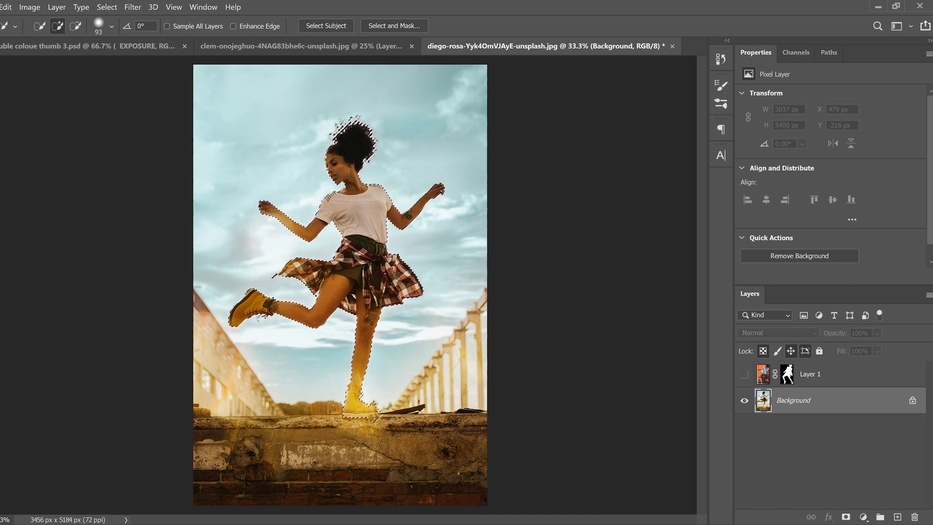
{"action": "left_click", "coordinate": [75, 26]}
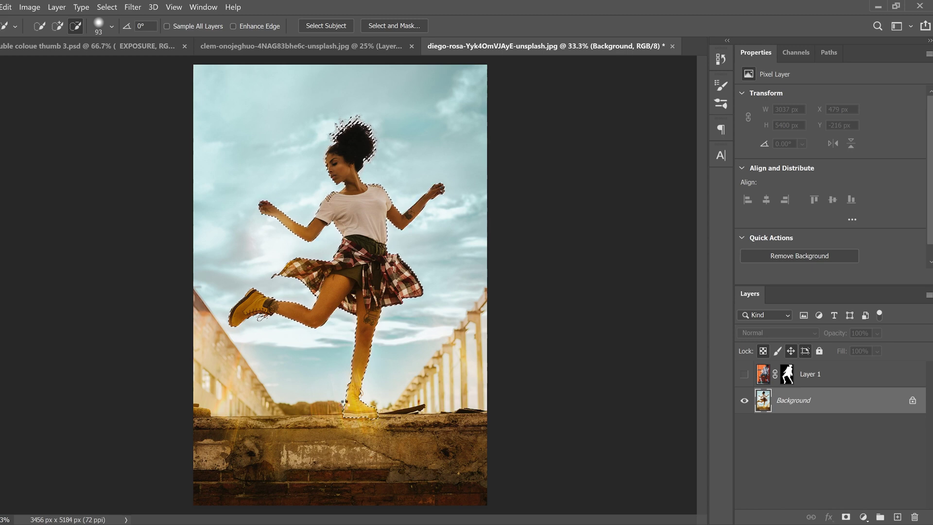
- Refine the woman's selection in Select and Mask with smooth 21, feather 0.6 px and shift edge -21%, and output it as a layer mask
{"action": "left_click", "coordinate": [391, 25]}
{"action": "left_click", "coordinate": [792, 204]}
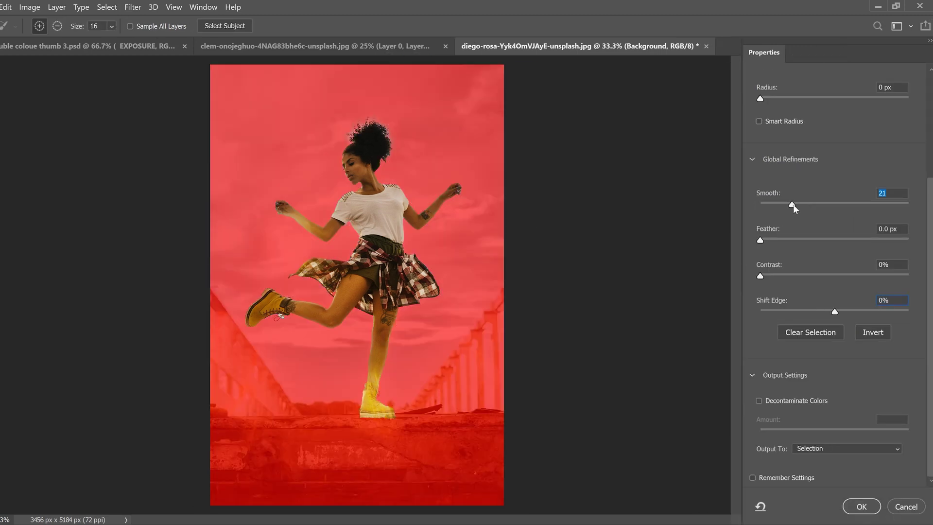
{"action": "left_click", "coordinate": [765, 239]}
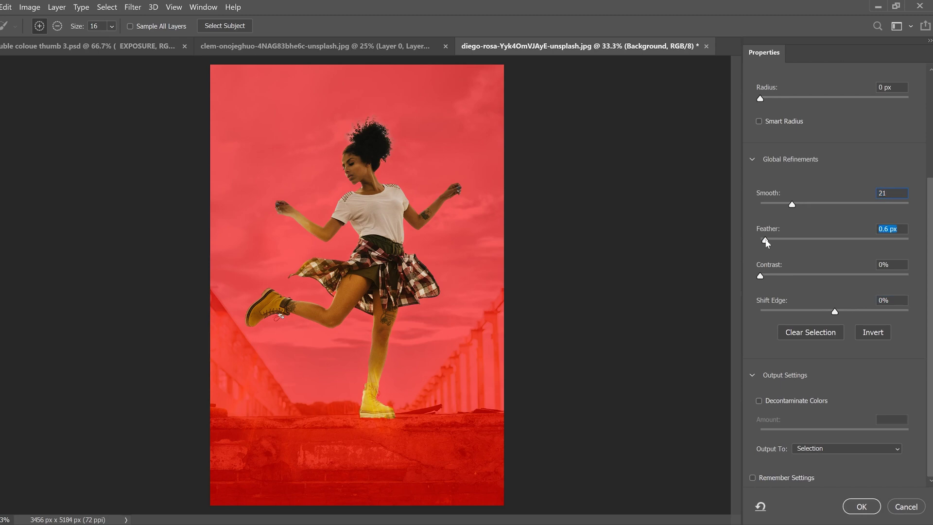
{"action": "left_click", "coordinate": [819, 311]}
{"action": "left_click", "coordinate": [829, 449]}
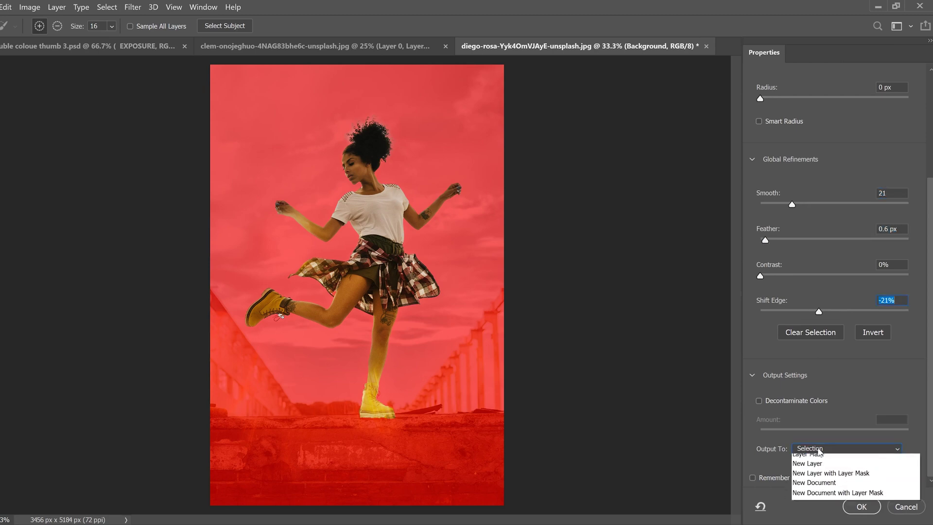
{"action": "left_click", "coordinate": [817, 470]}
{"action": "left_click", "coordinate": [850, 507]}
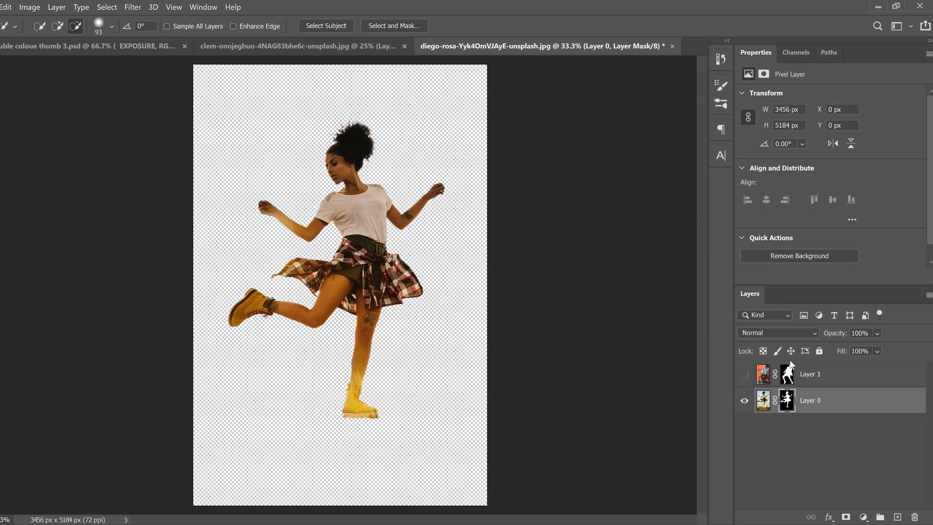
- Target Layer 0's mask and set up a harder Brush with a size of 73 px and 100% opacity
{"action": "left_click_drag", "start_coordinate": [791, 409], "coordinate": [417, 310]}
{"action": "key", "text": "ctrl+plus"}
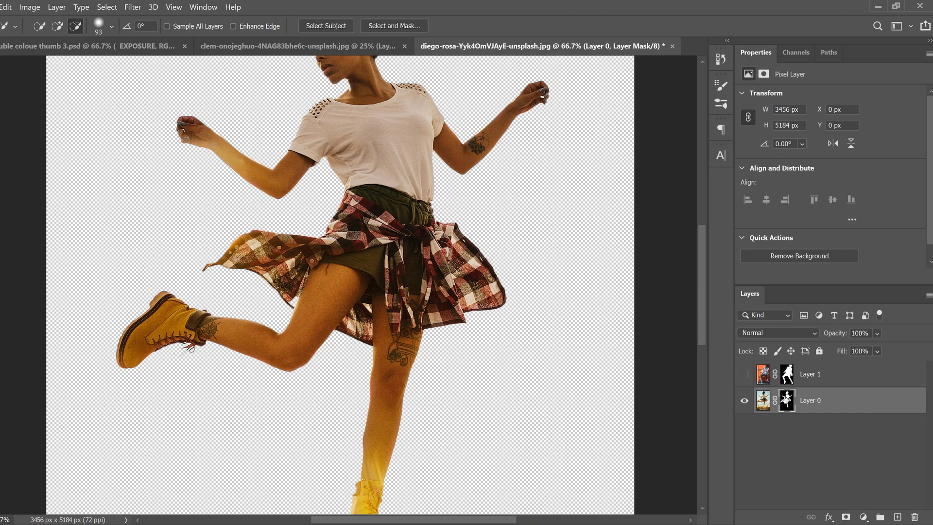
{"action": "left_click", "coordinate": [787, 400]}
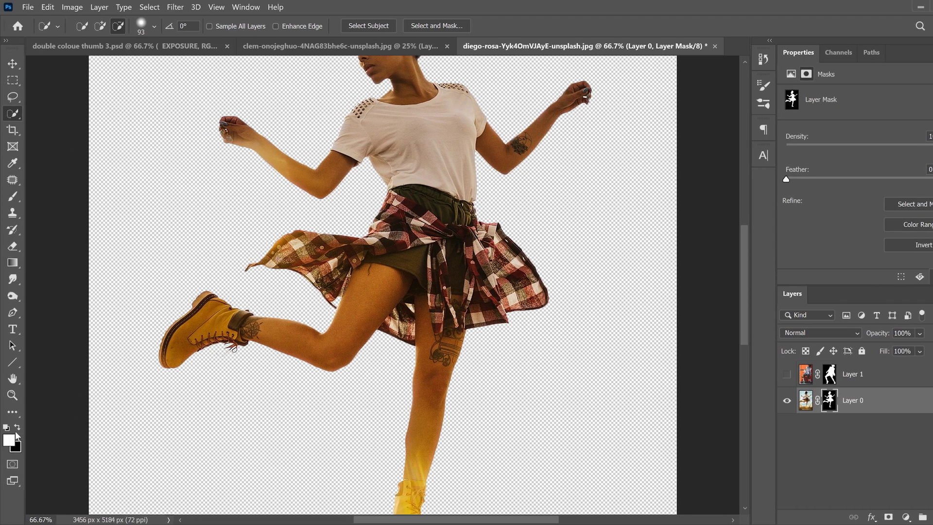
{"action": "left_click", "coordinate": [13, 197]}
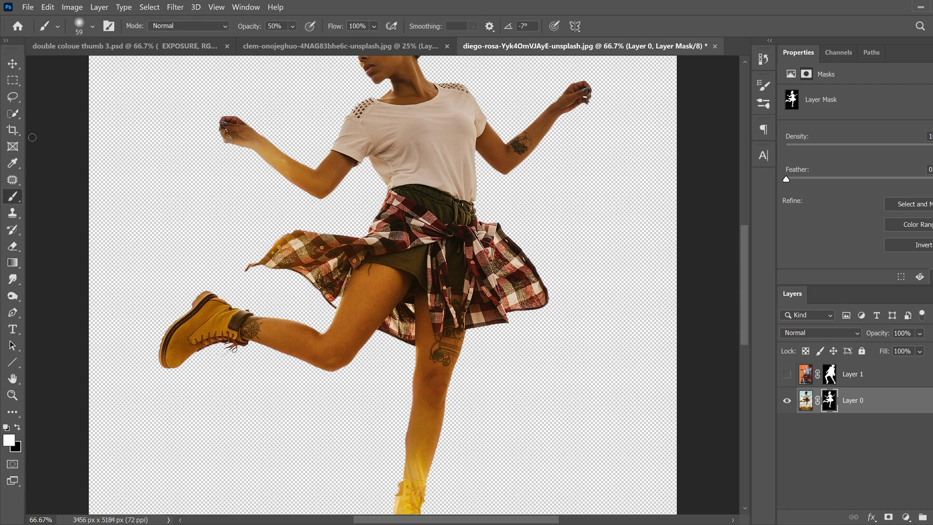
{"action": "left_click", "coordinate": [92, 27]}
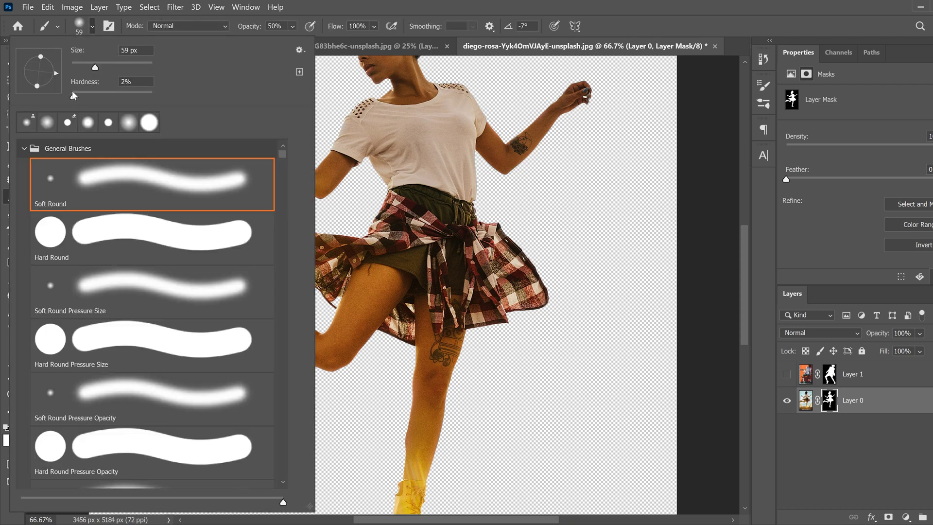
{"action": "left_click_drag", "start_coordinate": [77, 98], "coordinate": [135, 100]}
{"action": "left_click_drag", "start_coordinate": [95, 68], "coordinate": [101, 67]}
{"action": "left_click", "coordinate": [395, 8]}
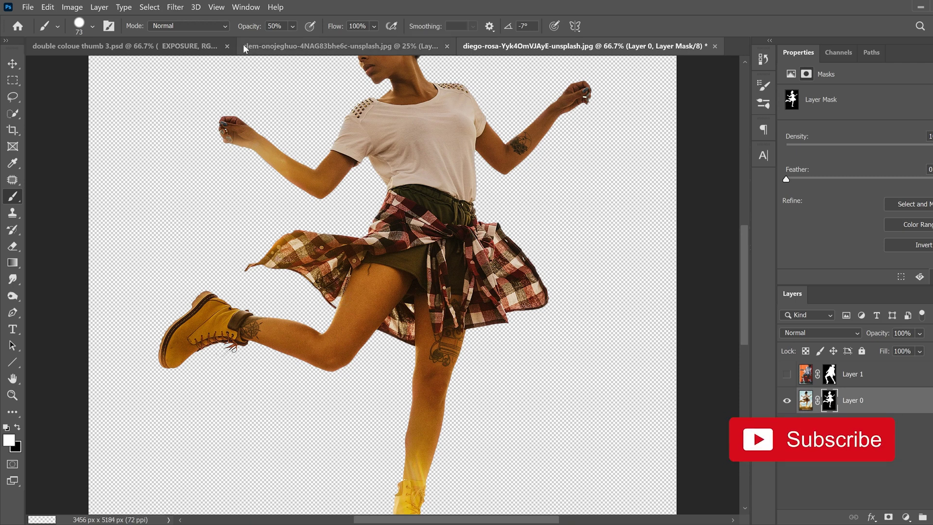
{"action": "left_click", "coordinate": [292, 26]}
{"action": "left_click_drag", "start_coordinate": [316, 38], "coordinate": [355, 39]}
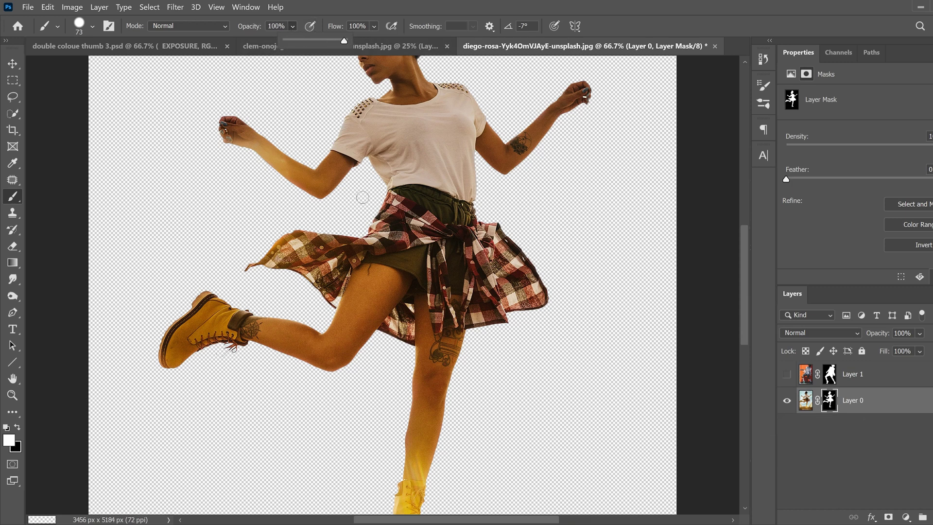
- Paint white on Layer 0's mask to restore missing parts of the tied plaid shirt, and black to hide excess background beside it
{"action": "left_click", "coordinate": [355, 287]}
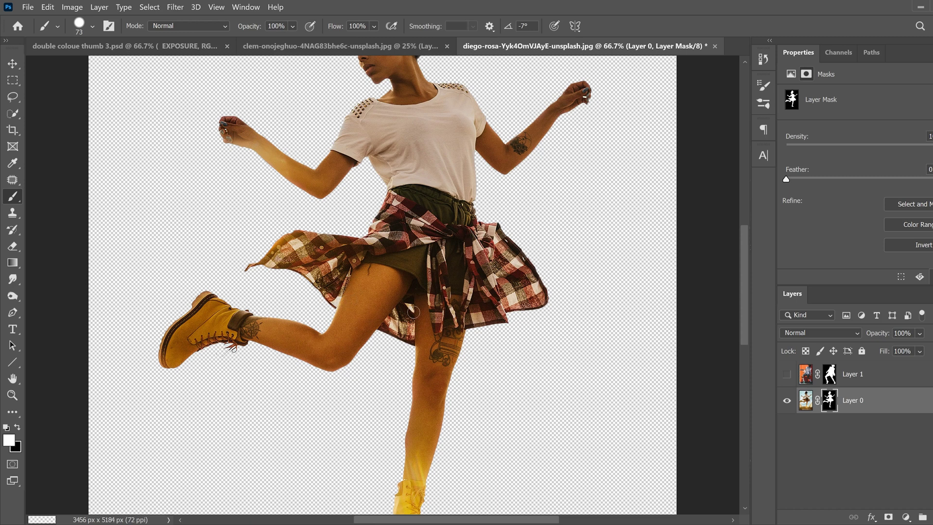
{"action": "left_click_drag", "start_coordinate": [267, 243], "coordinate": [273, 227]}
{"action": "left_click", "coordinate": [18, 428]}
{"action": "left_click", "coordinate": [259, 240]}
{"action": "mouse_move", "coordinate": [258, 240]}
{"action": "left_mouse_down"}
{"action": "mouse_move", "coordinate": [264, 246]}
{"action": "mouse_move", "coordinate": [287, 220]}
{"action": "mouse_move", "coordinate": [265, 223]}
{"action": "left_mouse_up"}
{"action": "key", "text": "x"}
{"action": "key", "text": "ctrl+minus"}
{"action": "key", "text": "ctrl+minus"}
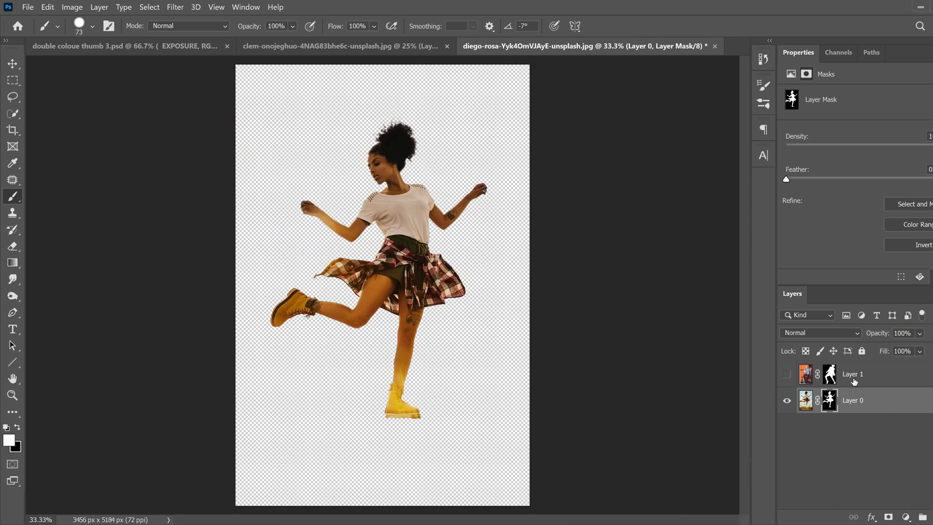
- Show Layer 1 again and select its image thumbnail instead of its mask
{"action": "left_click", "coordinate": [787, 375]}
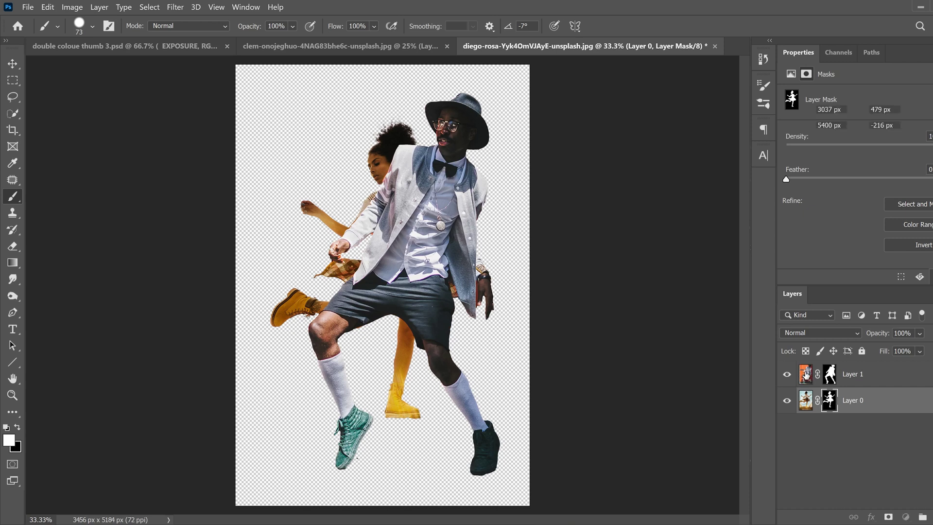
{"action": "left_click", "coordinate": [807, 375]}
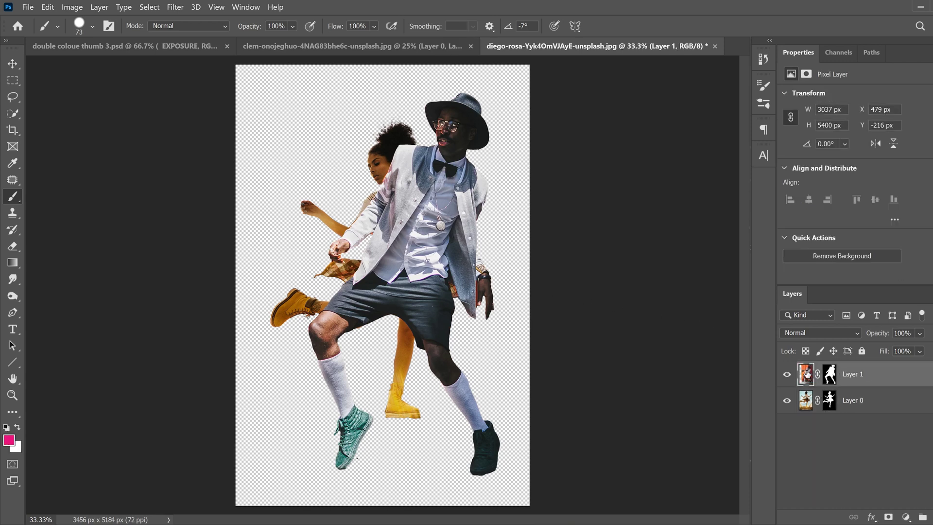
- Scale the man on Layer 1 down proportionally to about 79% and reposition him in front of the woman
{"action": "left_click", "coordinate": [830, 374]}
{"action": "left_click", "coordinate": [805, 374]}
{"action": "key", "text": "ctrl+t"}
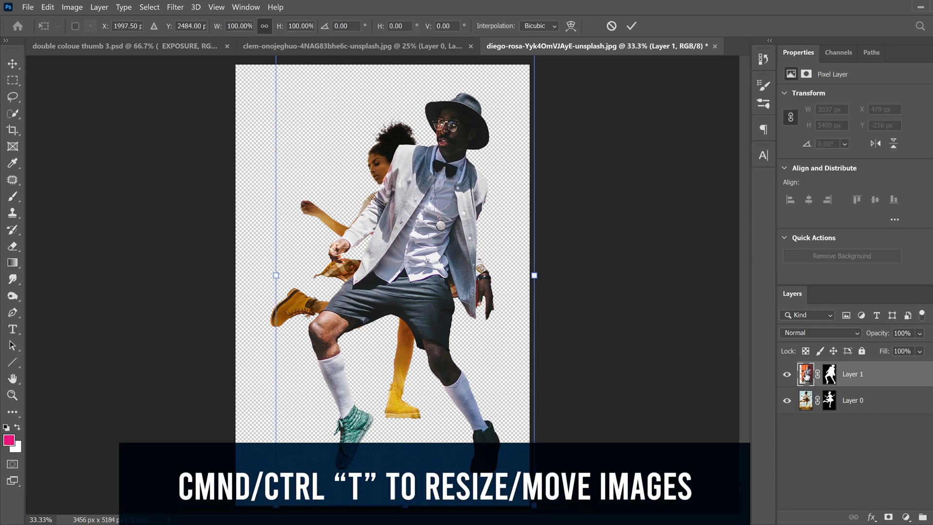
{"action": "left_click", "coordinate": [265, 26]}
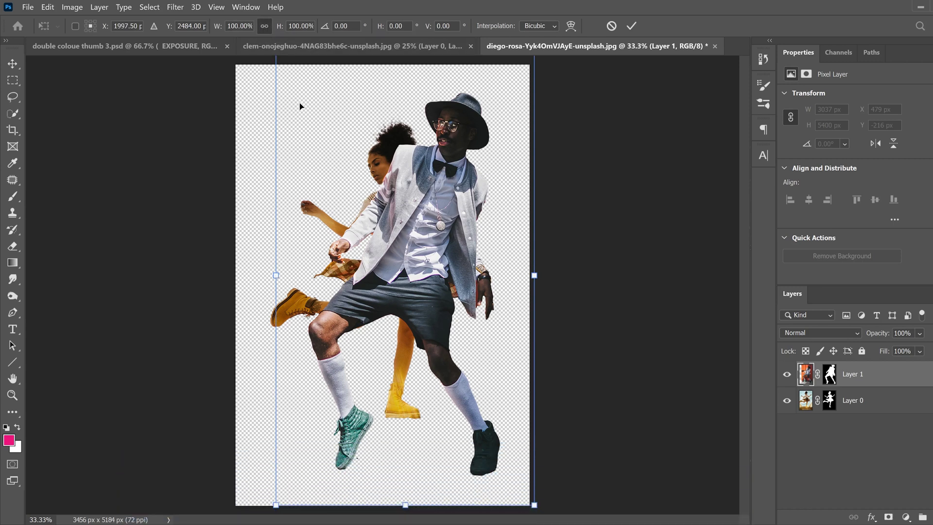
{"action": "left_click_drag", "start_coordinate": [276, 276], "coordinate": [330, 276]}
{"action": "left_click_drag", "start_coordinate": [468, 199], "coordinate": [446, 196]}
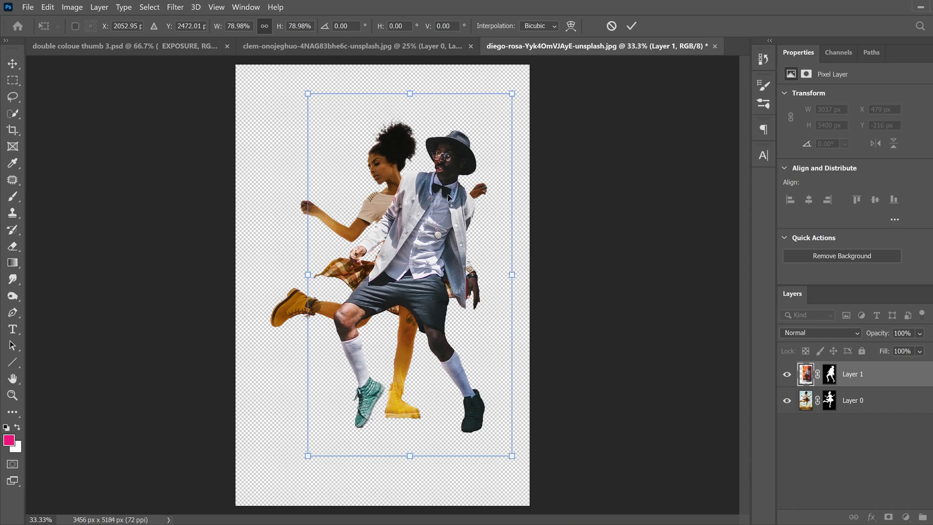
{"action": "left_click", "coordinate": [631, 28]}
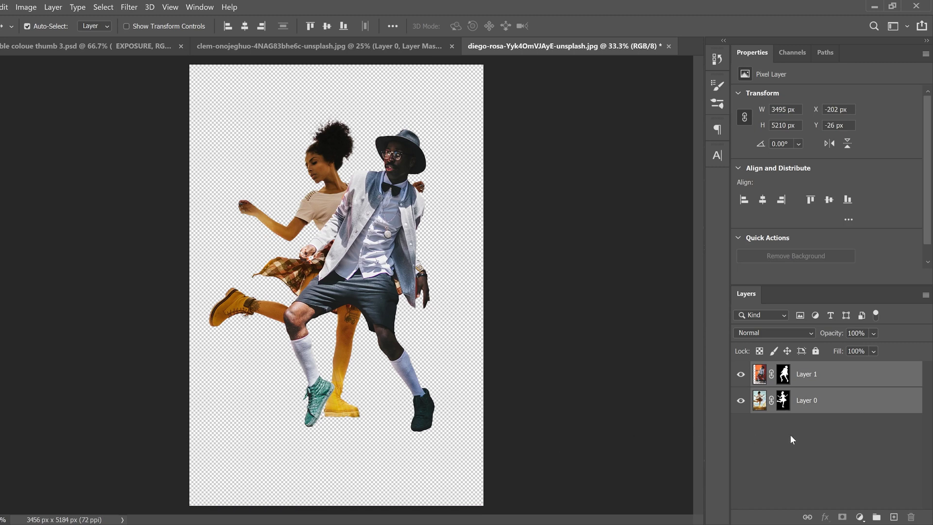
- Add a Solid Color fill layer in dark navy #090e15 and place it beneath both dancer layers
{"action": "left_click", "coordinate": [811, 434]}
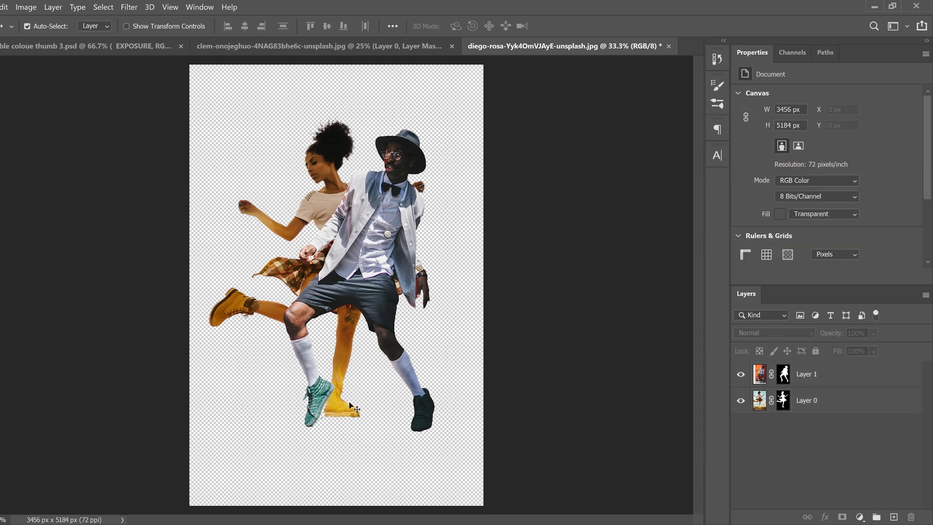
{"action": "left_click", "coordinate": [861, 518]}
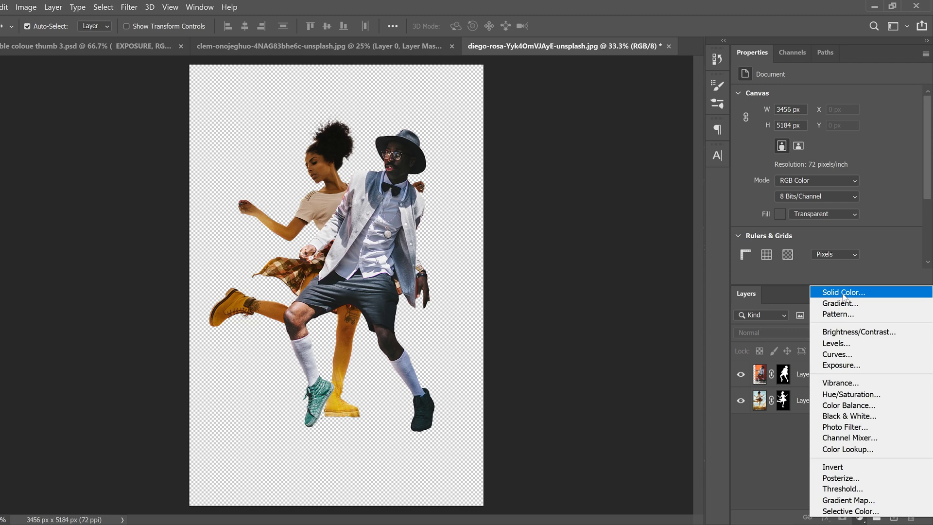
{"action": "left_click", "coordinate": [845, 293]}
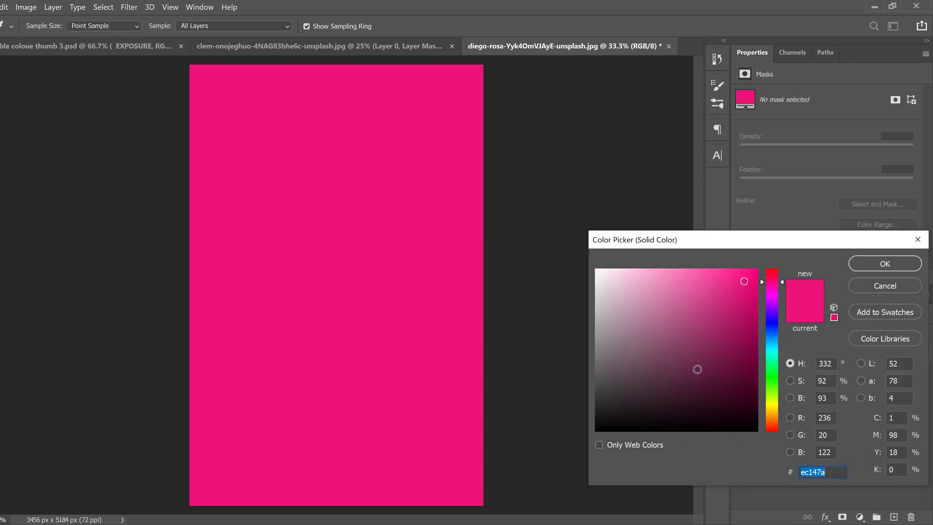
{"action": "left_click", "coordinate": [757, 407]}
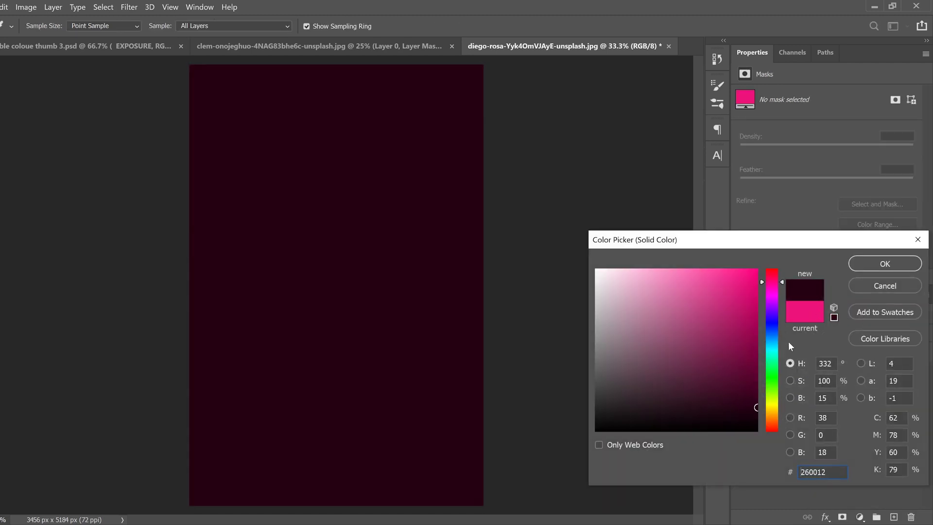
{"action": "mouse_move", "coordinate": [780, 282]}
{"action": "left_mouse_down"}
{"action": "mouse_move", "coordinate": [777, 342]}
{"action": "mouse_move", "coordinate": [781, 335]}
{"action": "left_mouse_up"}
{"action": "left_click", "coordinate": [757, 412]}
{"action": "left_click_drag", "start_coordinate": [757, 411], "coordinate": [689, 419]}
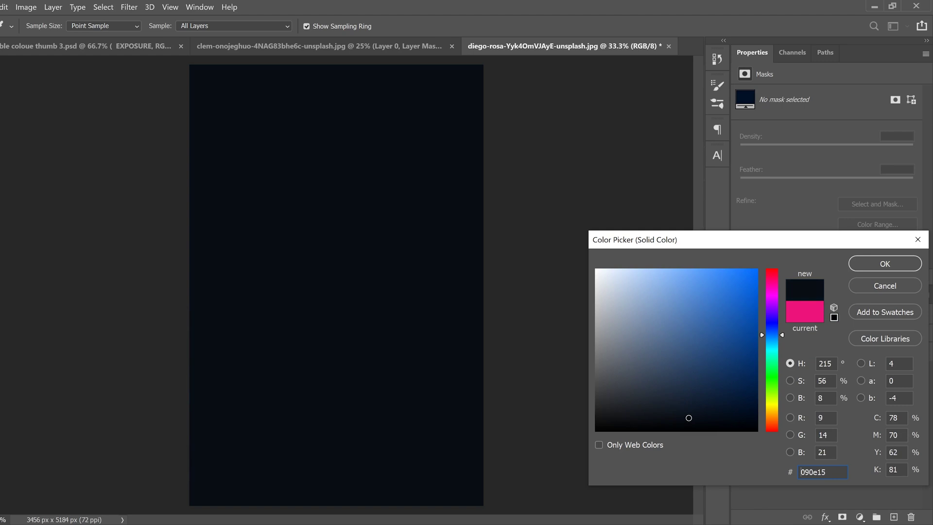
{"action": "left_click", "coordinate": [882, 265]}
{"action": "left_click_drag", "start_coordinate": [784, 372], "coordinate": [784, 438]}
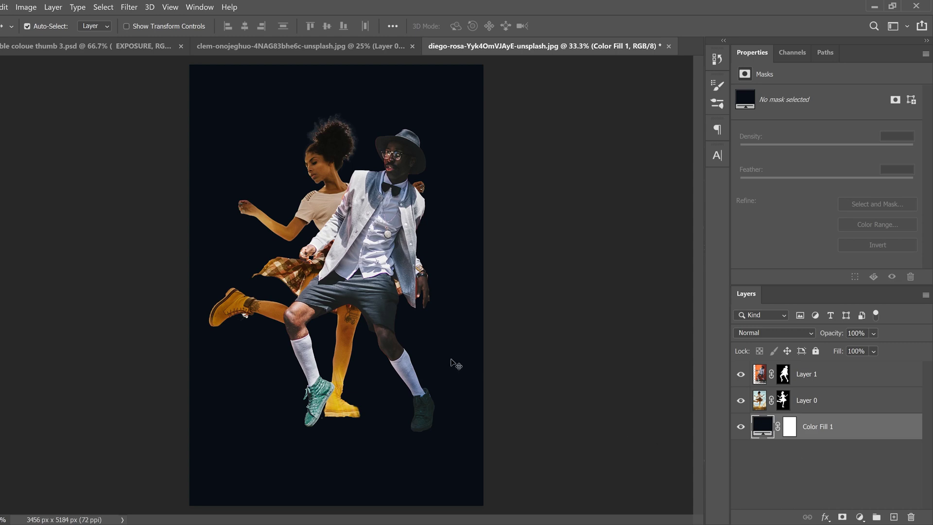
- Disable the green and blue channels in Layer 0's advanced blending options, keeping only red
{"action": "left_click", "coordinate": [850, 377]}
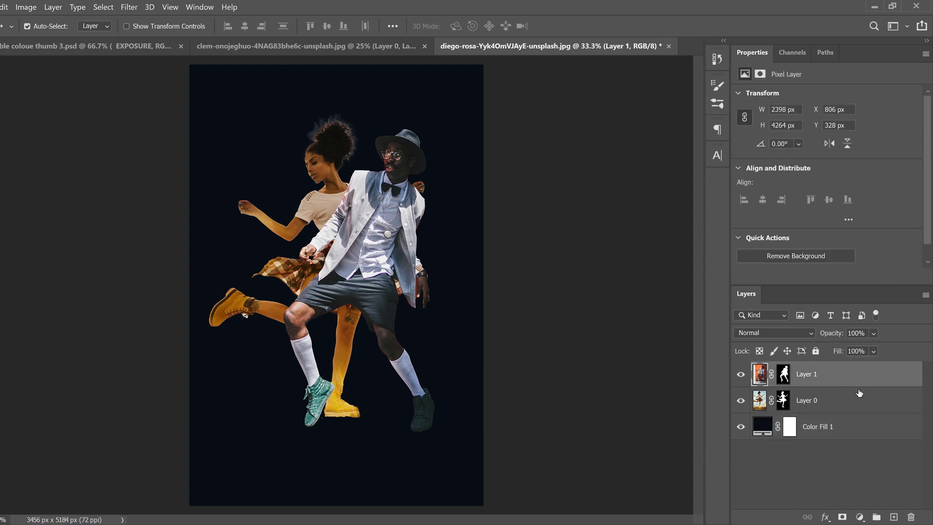
{"action": "left_click", "coordinate": [845, 404]}
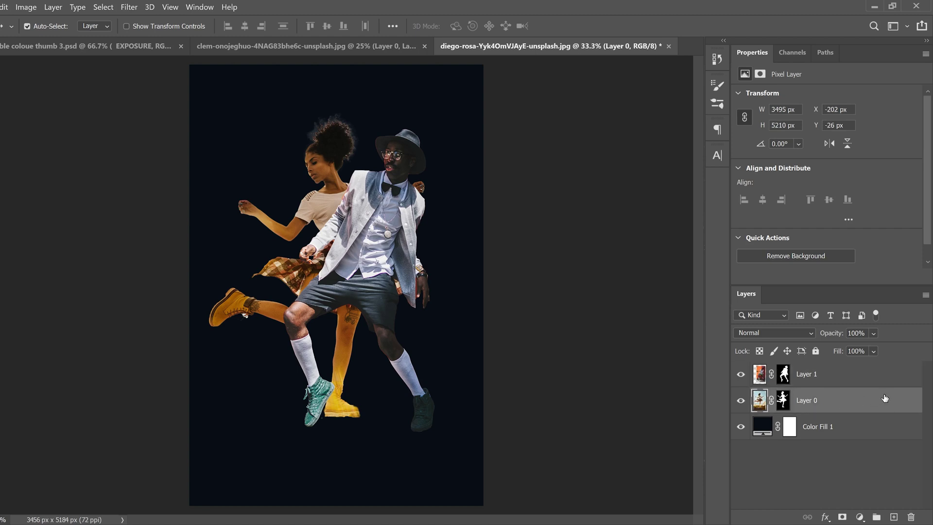
{"action": "double_click", "coordinate": [875, 401]}
{"action": "left_click_drag", "start_coordinate": [509, 89], "coordinate": [488, 97]}
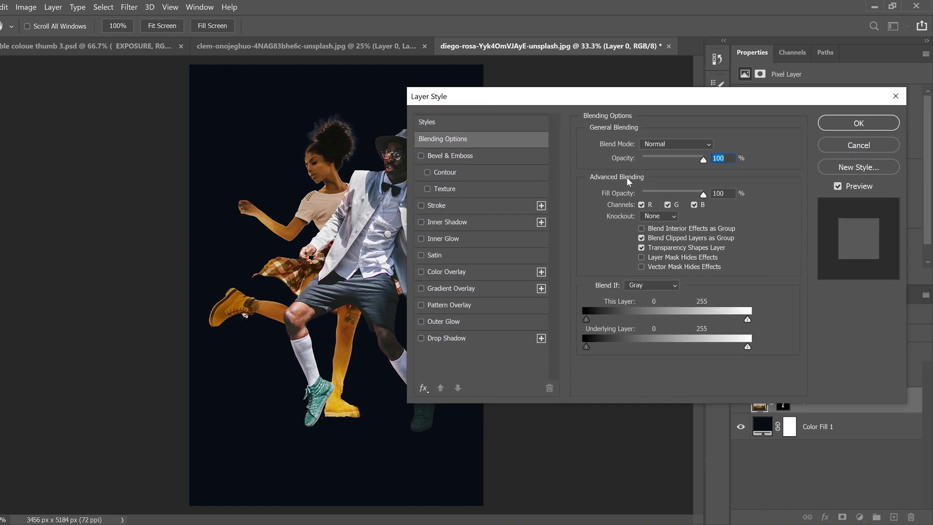
{"action": "left_click", "coordinate": [668, 205]}
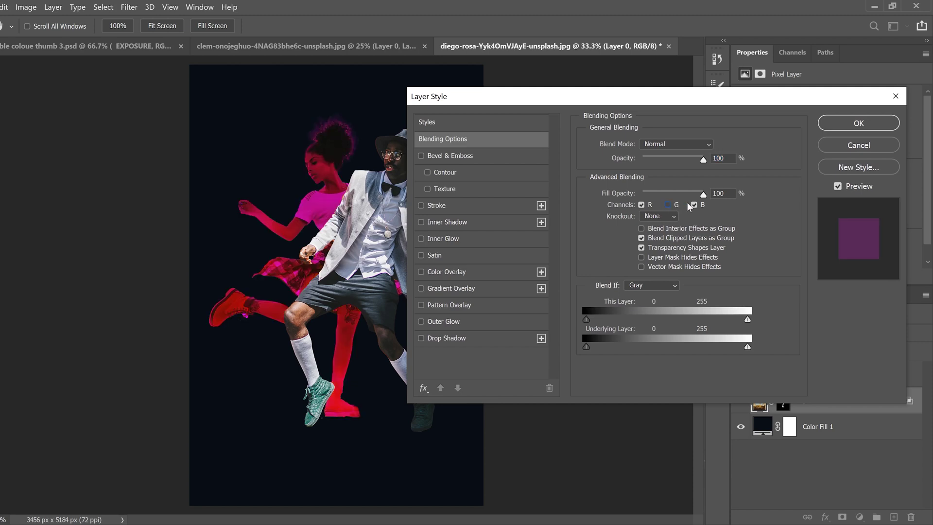
{"action": "left_click", "coordinate": [695, 205]}
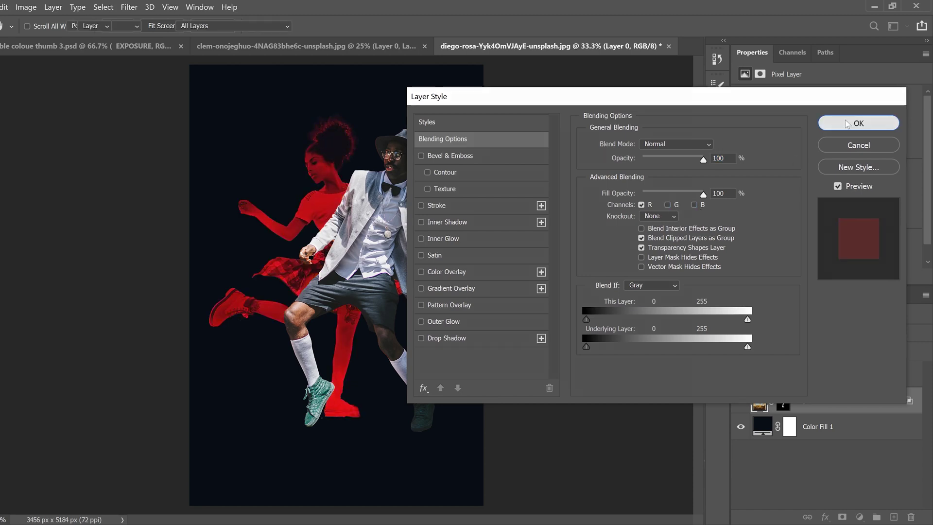
{"action": "left_click", "coordinate": [859, 123]}
- Limit Layer 1's advanced blending to the green channel by disabling red and blue, after trying the blue channel alone
{"action": "left_click", "coordinate": [857, 382]}
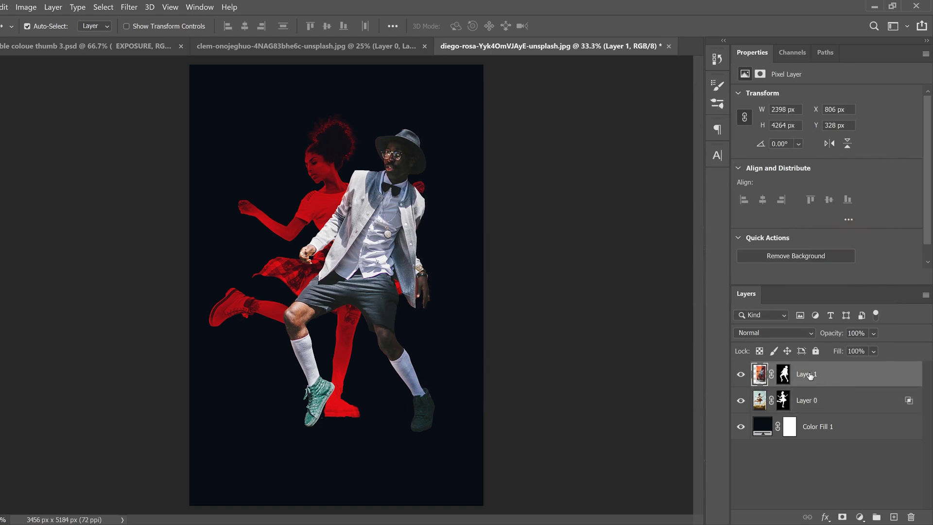
{"action": "double_click", "coordinate": [873, 377]}
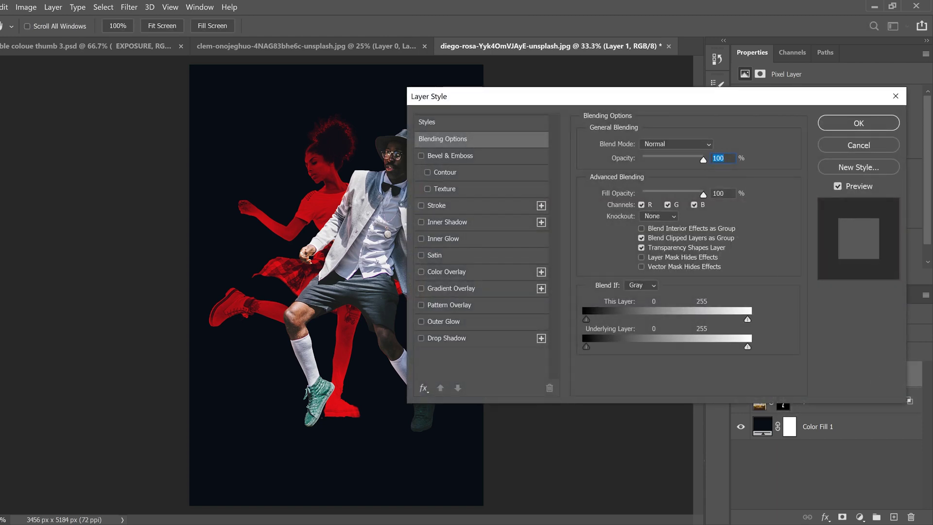
{"action": "left_click_drag", "start_coordinate": [654, 94], "coordinate": [684, 96]}
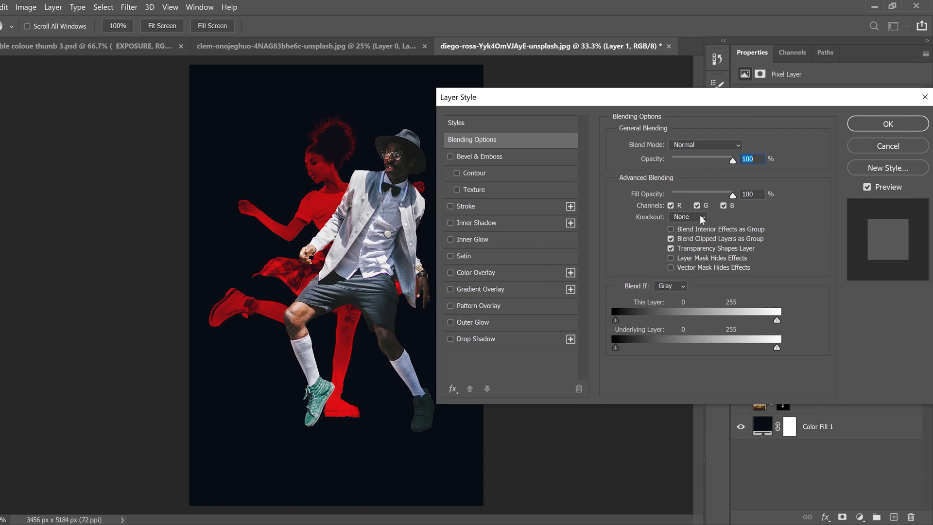
{"action": "left_click", "coordinate": [672, 206]}
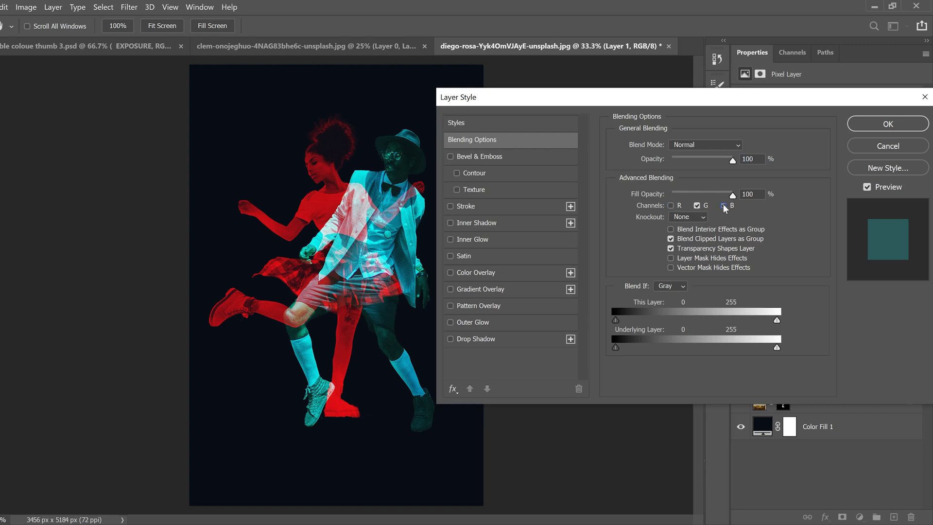
{"action": "left_click", "coordinate": [724, 206]}
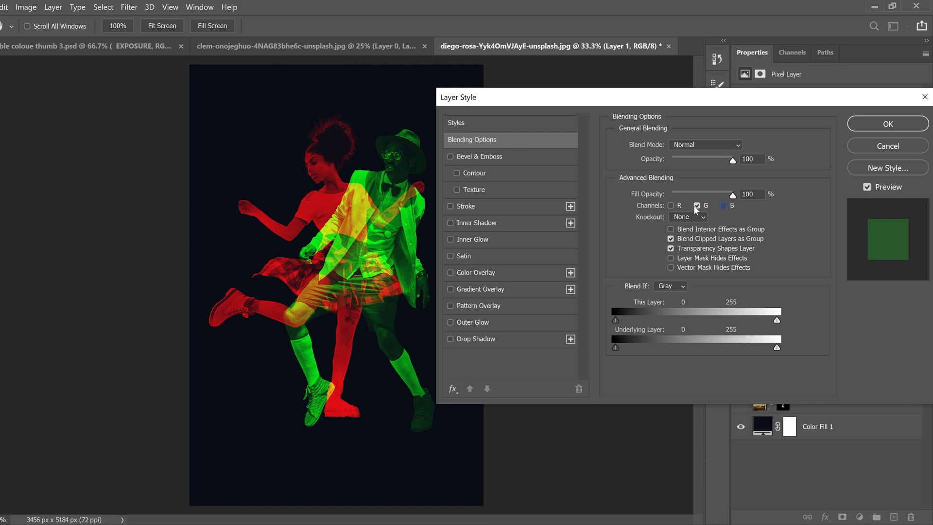
{"action": "left_click", "coordinate": [723, 206]}
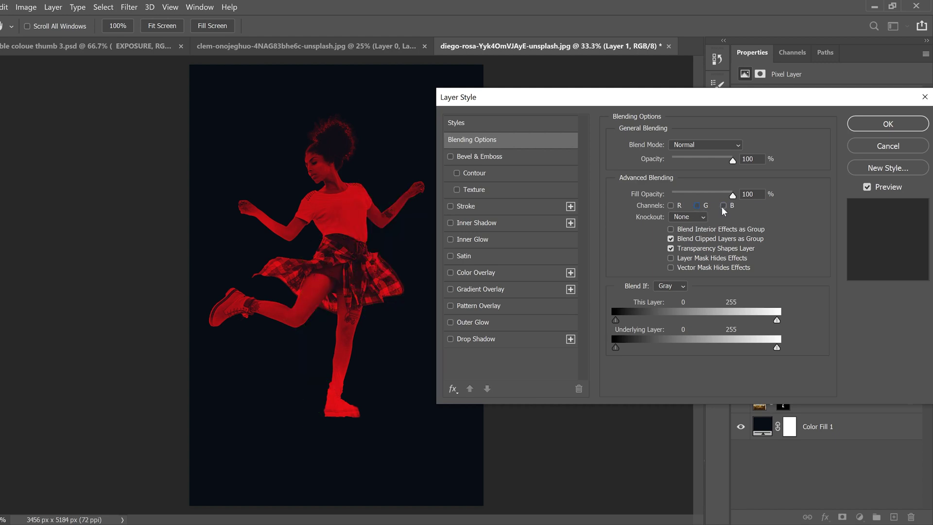
{"action": "left_click", "coordinate": [723, 205]}
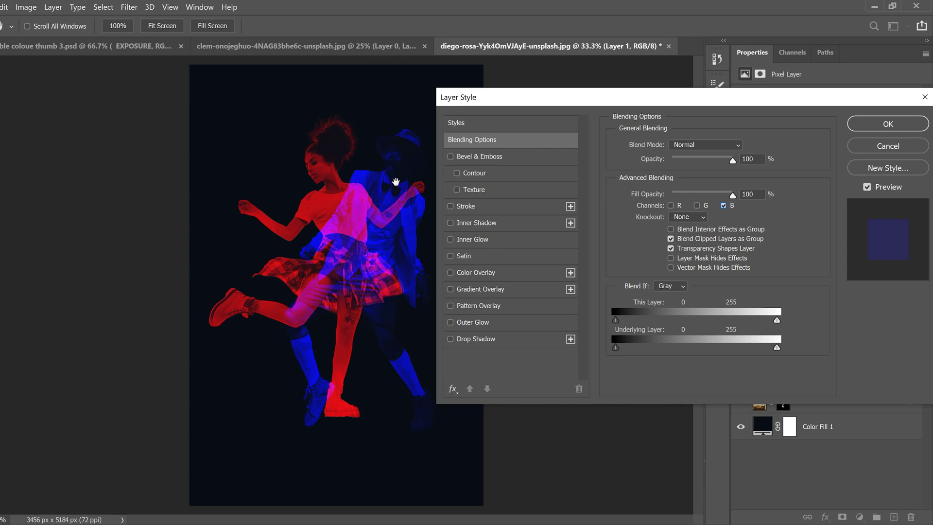
{"action": "left_click", "coordinate": [698, 206]}
{"action": "left_click", "coordinate": [723, 206]}
{"action": "left_click", "coordinate": [882, 128]}
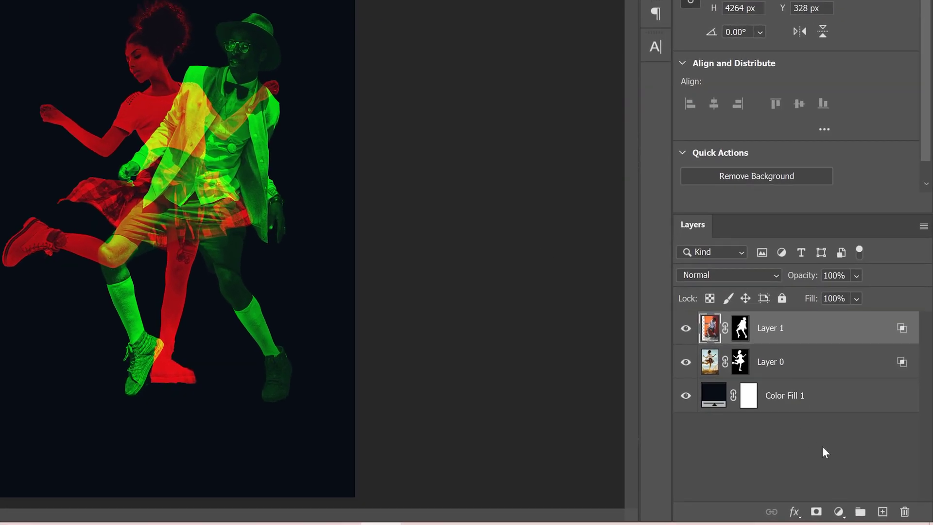
- Add a Selective Color adjustment above Layer 1 and set its Reds to Cyan -76, Magenta -1, Yellow -66 and Black +11
{"action": "left_click", "coordinate": [840, 513]}
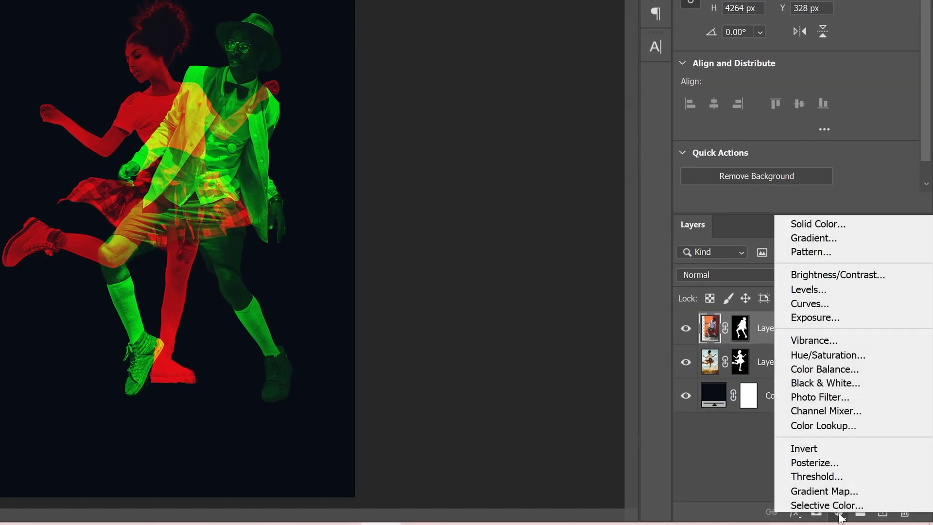
{"action": "left_click", "coordinate": [827, 506]}
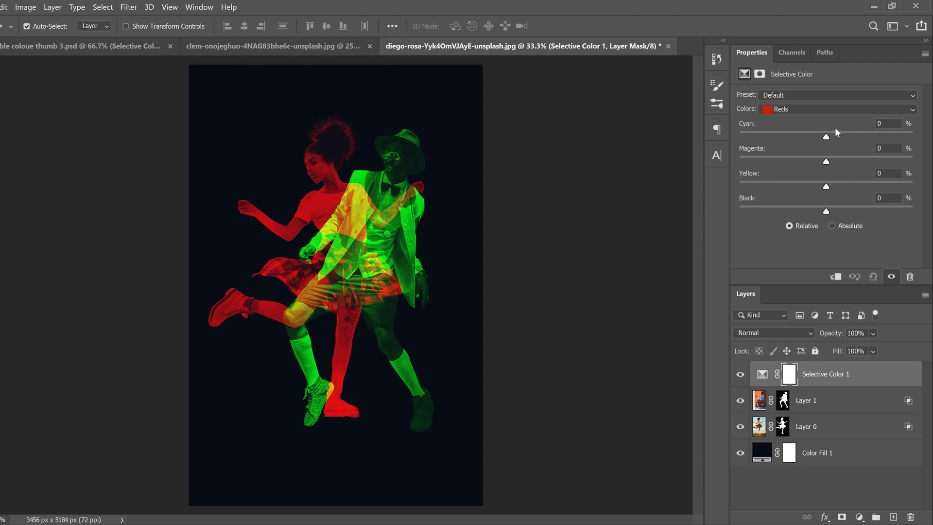
{"action": "left_click_drag", "start_coordinate": [826, 138], "coordinate": [760, 138]}
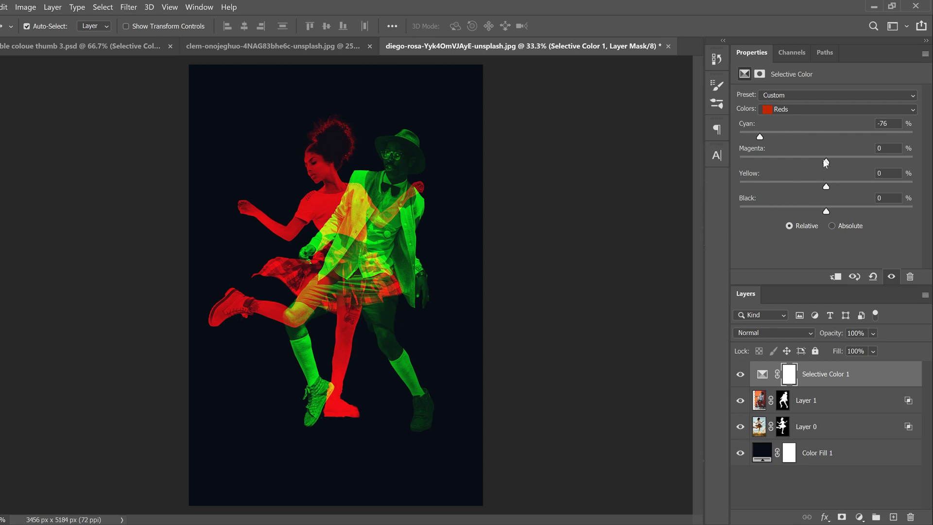
{"action": "left_click_drag", "start_coordinate": [826, 162], "coordinate": [775, 189]}
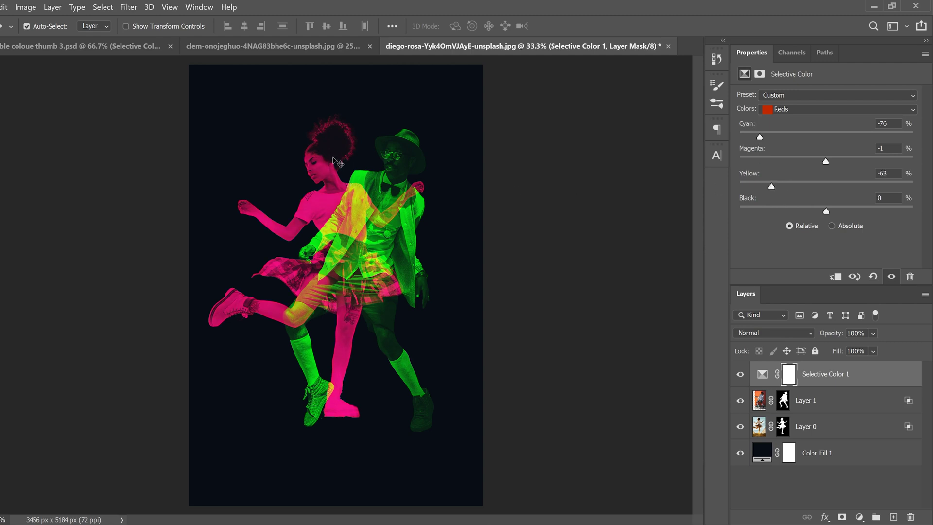
{"action": "left_click_drag", "start_coordinate": [772, 187], "coordinate": [769, 188]}
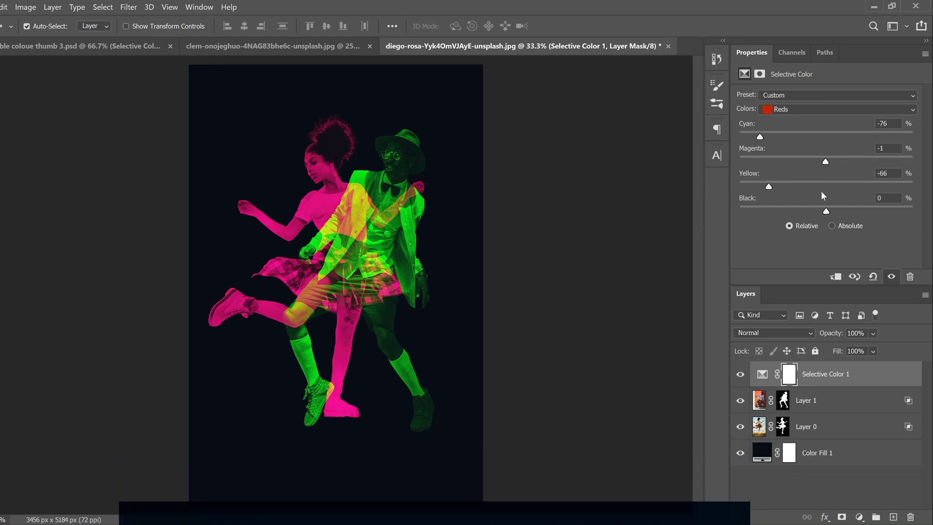
{"action": "left_click", "coordinate": [836, 212]}
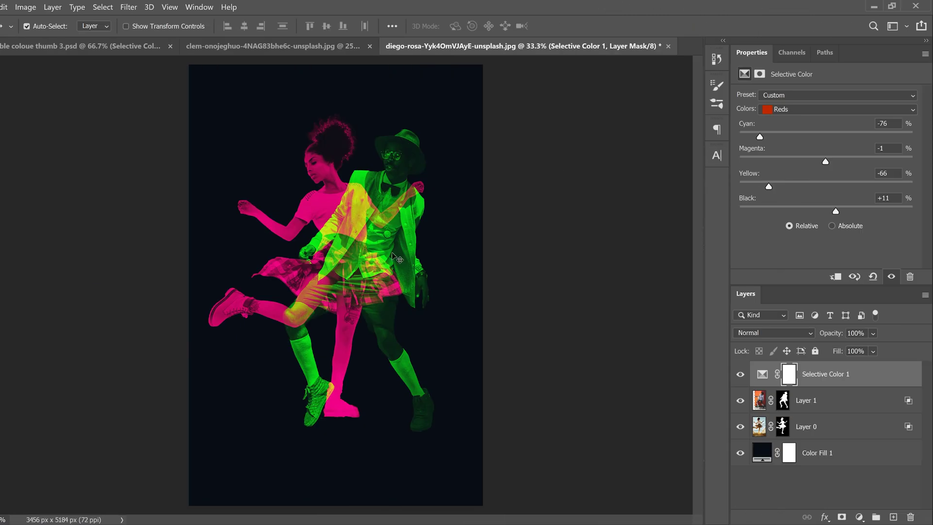
- Set the Selective Color adjustment's Greens to Cyan +13, Magenta +12, Yellow -58 and Black -22
{"action": "left_click", "coordinate": [798, 109]}
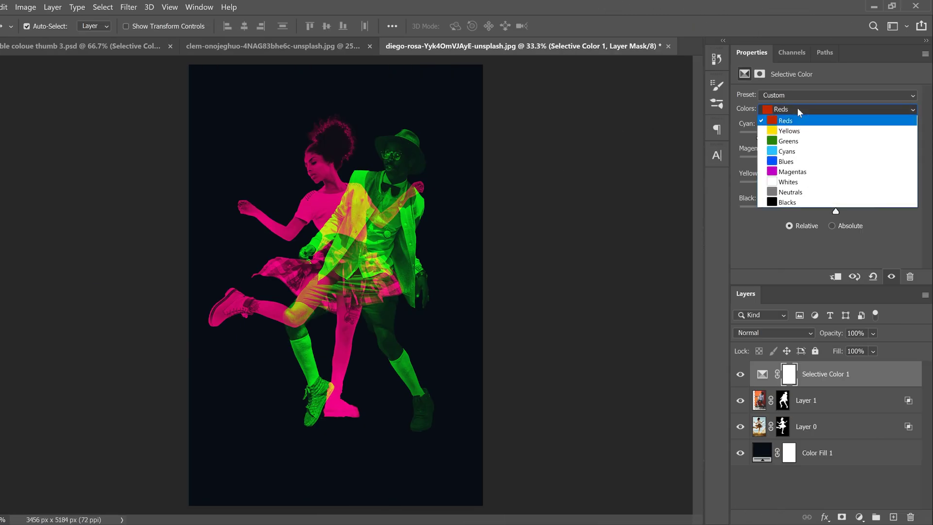
{"action": "left_click", "coordinate": [785, 138]}
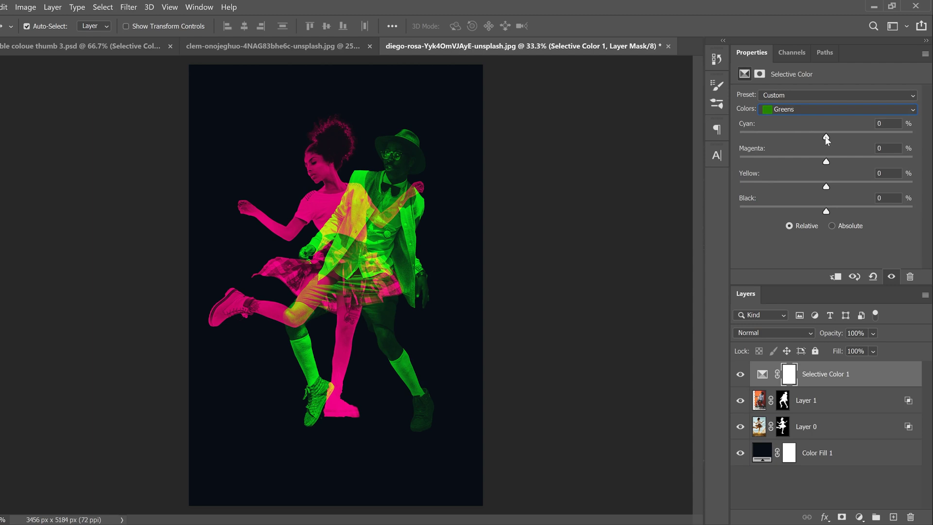
{"action": "left_click_drag", "start_coordinate": [826, 138], "coordinate": [778, 195]}
{"action": "mouse_move", "coordinate": [834, 164]}
{"action": "left_mouse_down"}
{"action": "mouse_move", "coordinate": [871, 164]}
{"action": "mouse_move", "coordinate": [796, 164]}
{"action": "mouse_move", "coordinate": [837, 167]}
{"action": "left_mouse_up"}
{"action": "mouse_move", "coordinate": [826, 136]}
{"action": "left_mouse_down"}
{"action": "mouse_move", "coordinate": [786, 136]}
{"action": "mouse_move", "coordinate": [850, 139]}
{"action": "mouse_move", "coordinate": [842, 139]}
{"action": "left_mouse_up"}
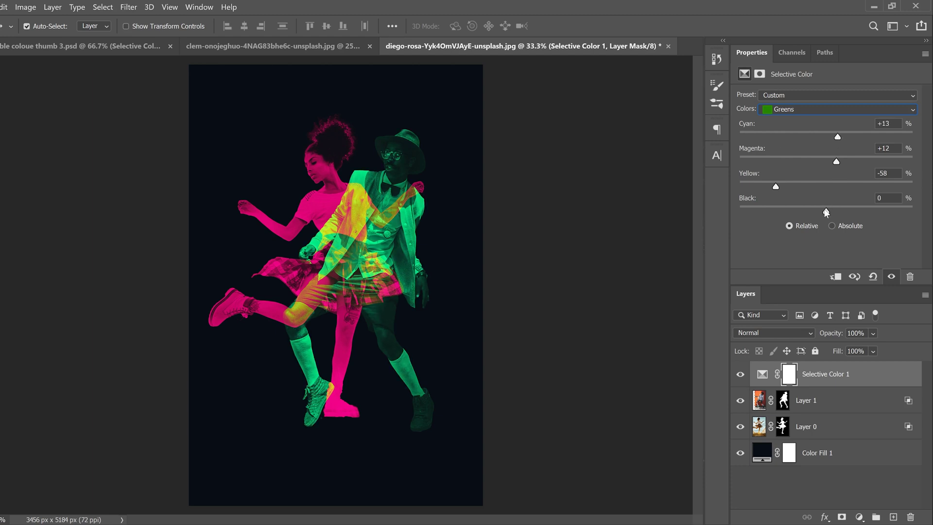
{"action": "left_click_drag", "start_coordinate": [846, 215], "coordinate": [806, 216]}
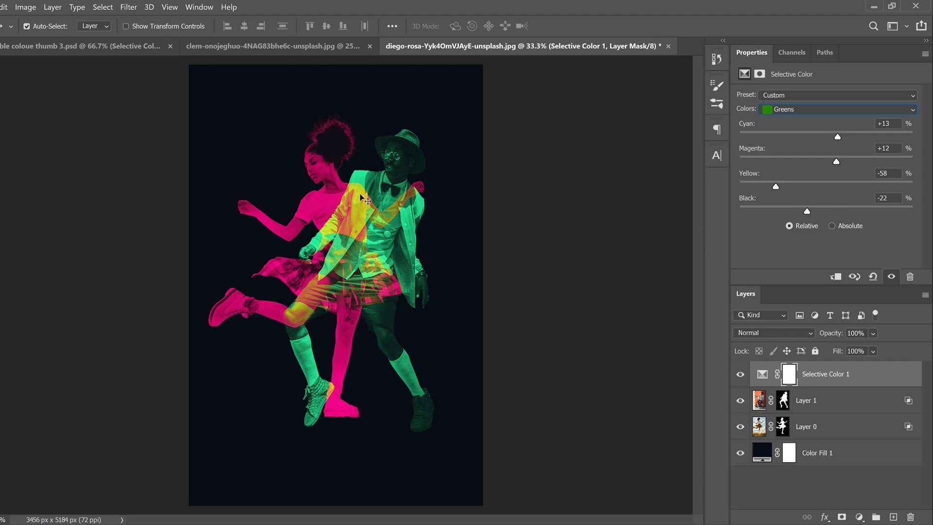
- Set the Selective Color adjustment's Yellows to Magenta +49 and Yellow +4
{"action": "left_click", "coordinate": [780, 110]}
{"action": "left_click", "coordinate": [789, 131]}
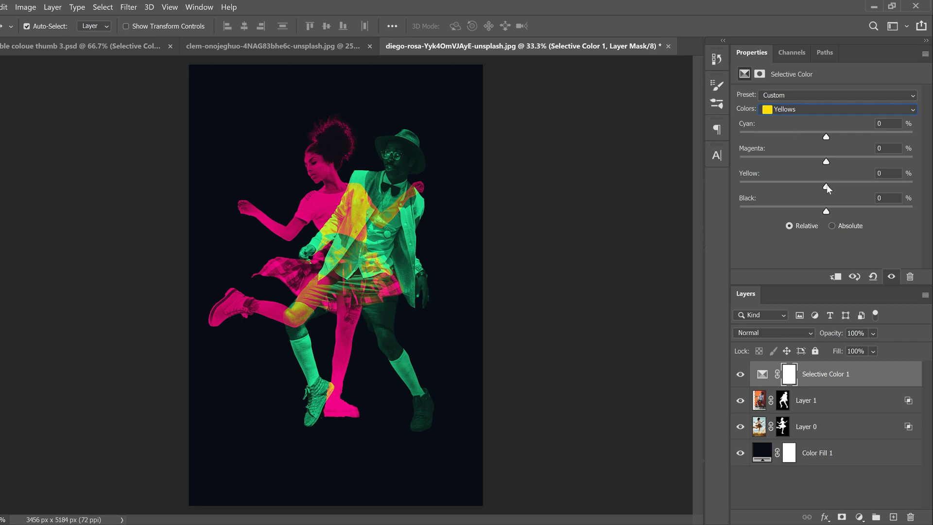
{"action": "left_click_drag", "start_coordinate": [826, 164], "coordinate": [869, 164]}
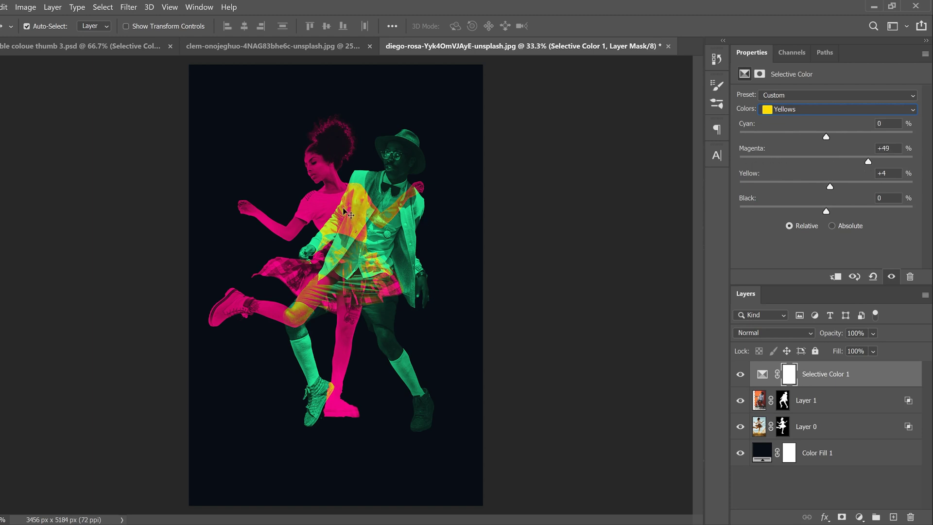
- Set the Magenta of the Selective Color adjustment's Yellows to -63 and fine-tune its Cyan and Black
{"action": "left_click_drag", "start_coordinate": [868, 164], "coordinate": [768, 164]}
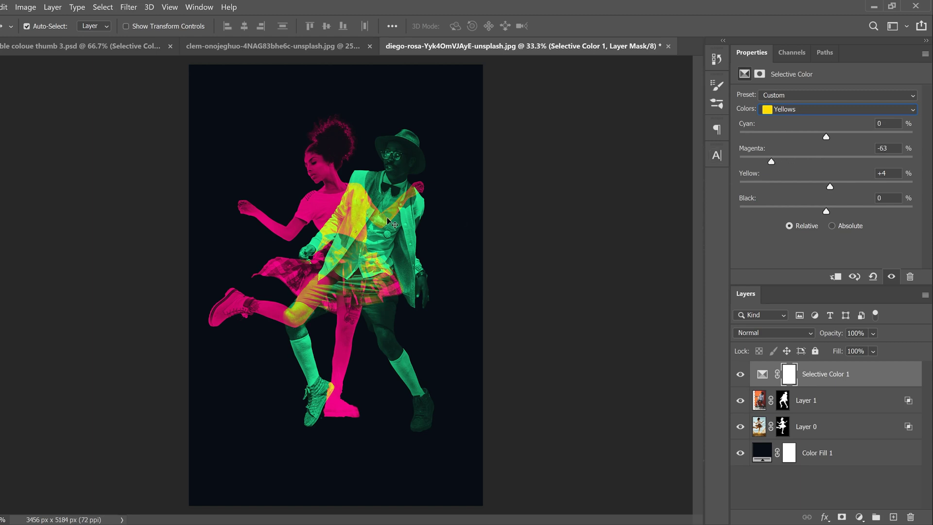
{"action": "left_click_drag", "start_coordinate": [826, 138], "coordinate": [811, 149]}
{"action": "left_click_drag", "start_coordinate": [826, 211], "coordinate": [826, 211]}
{"action": "left_click_drag", "start_coordinate": [900, 212], "coordinate": [834, 212]}
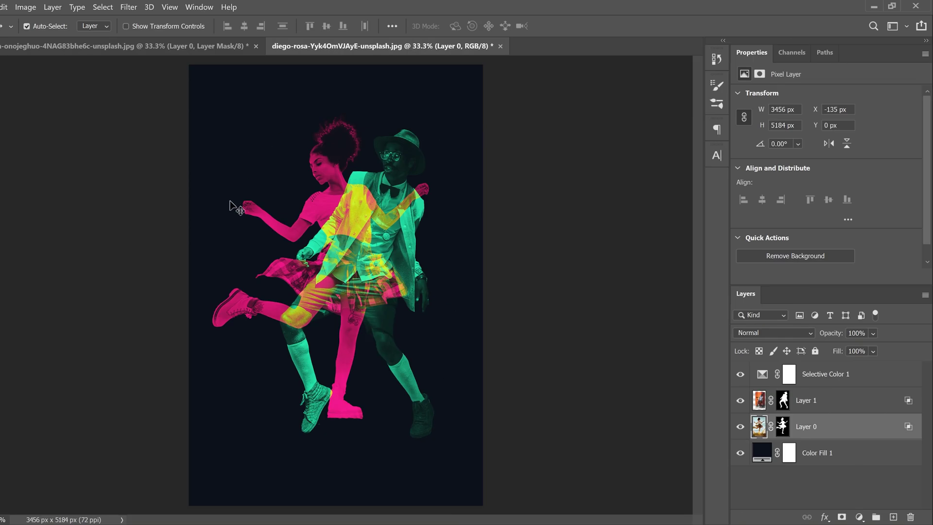
- Recolor the Color Fill 1 background to dark purple 1d1629, after trying lighter and brighter blues
{"action": "left_click", "coordinate": [765, 457]}
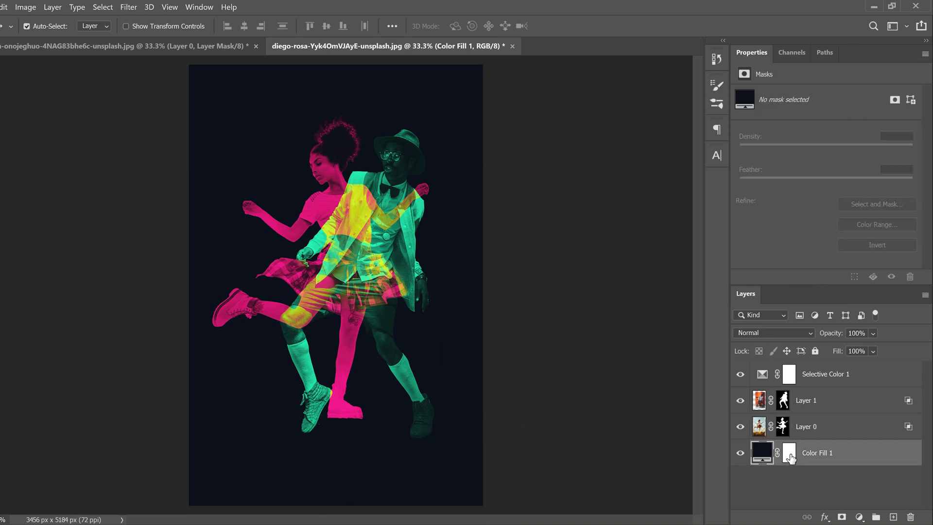
{"action": "double_click", "coordinate": [764, 454]}
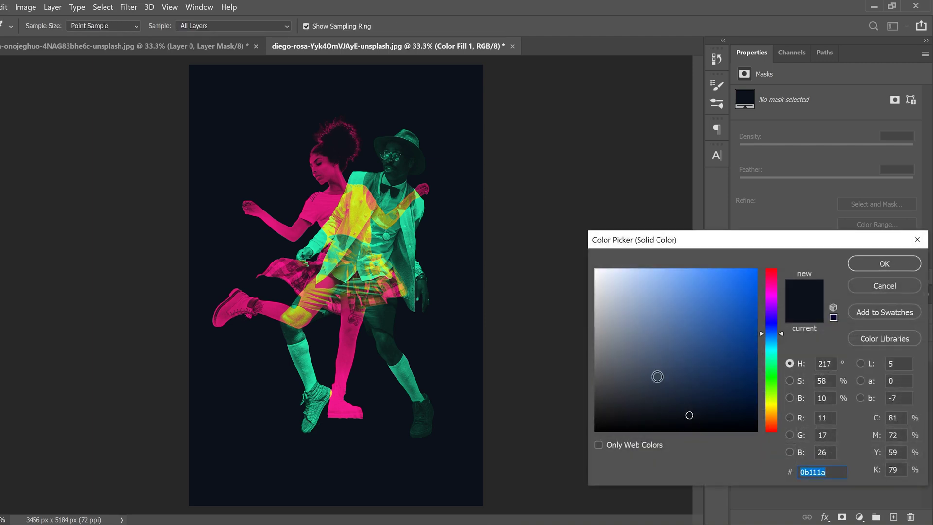
{"action": "mouse_move", "coordinate": [688, 417]}
{"action": "left_mouse_down"}
{"action": "mouse_move", "coordinate": [669, 305]}
{"action": "mouse_move", "coordinate": [663, 314]}
{"action": "left_mouse_up"}
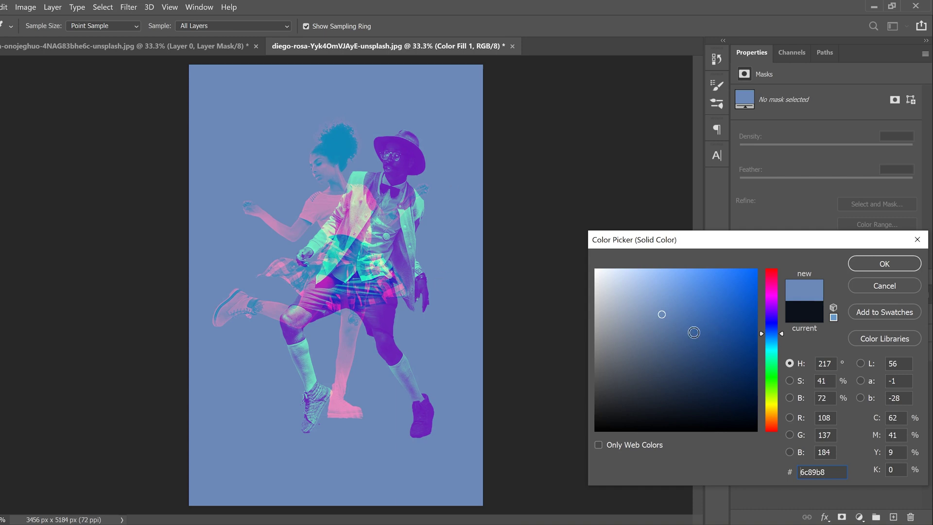
{"action": "mouse_move", "coordinate": [662, 314]}
{"action": "left_mouse_down"}
{"action": "mouse_move", "coordinate": [620, 314]}
{"action": "mouse_move", "coordinate": [771, 305]}
{"action": "left_mouse_up"}
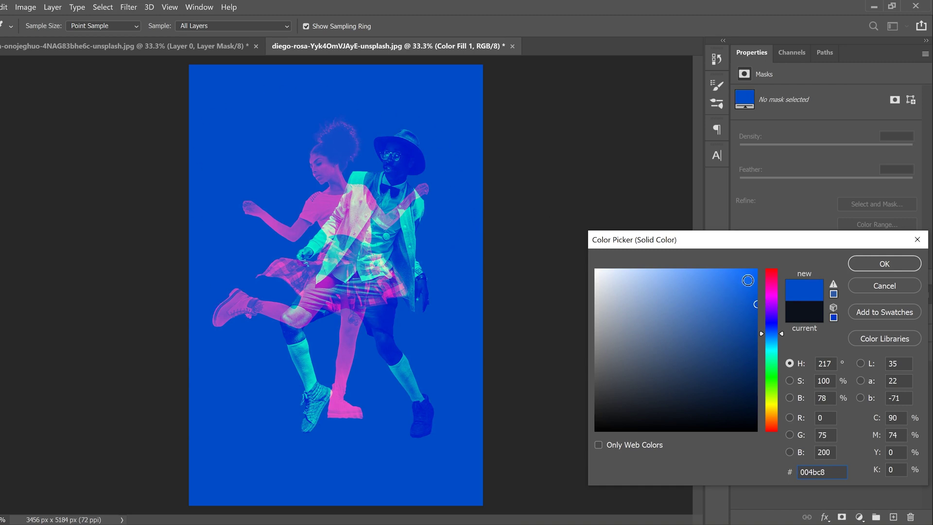
{"action": "mouse_move", "coordinate": [749, 304]}
{"action": "left_mouse_down"}
{"action": "mouse_move", "coordinate": [732, 350]}
{"action": "mouse_move", "coordinate": [788, 354]}
{"action": "mouse_move", "coordinate": [788, 384]}
{"action": "mouse_move", "coordinate": [789, 297]}
{"action": "mouse_move", "coordinate": [788, 366]}
{"action": "mouse_move", "coordinate": [698, 382]}
{"action": "mouse_move", "coordinate": [679, 377]}
{"action": "mouse_move", "coordinate": [675, 358]}
{"action": "mouse_move", "coordinate": [668, 405]}
{"action": "mouse_move", "coordinate": [702, 403]}
{"action": "mouse_move", "coordinate": [670, 405]}
{"action": "left_mouse_up"}
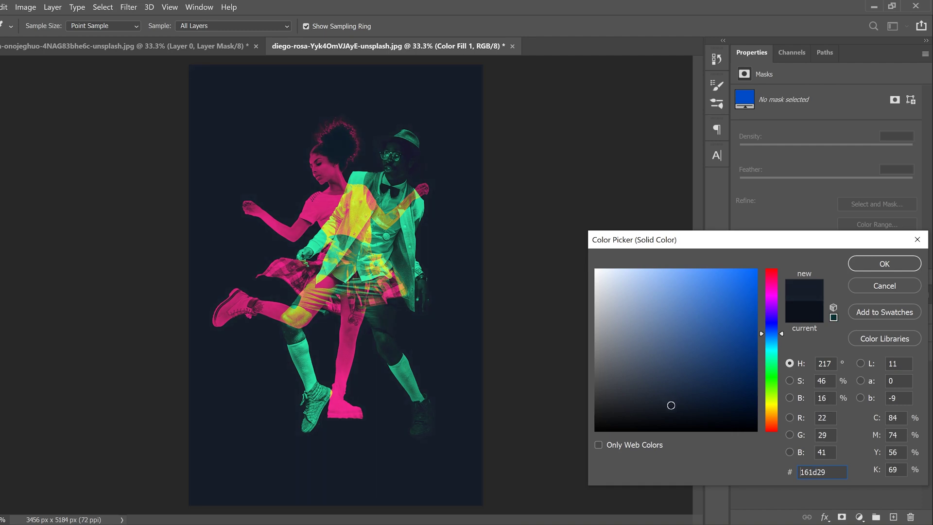
{"action": "left_click_drag", "start_coordinate": [671, 405], "coordinate": [671, 406]}
{"action": "left_click_drag", "start_coordinate": [780, 333], "coordinate": [773, 314]}
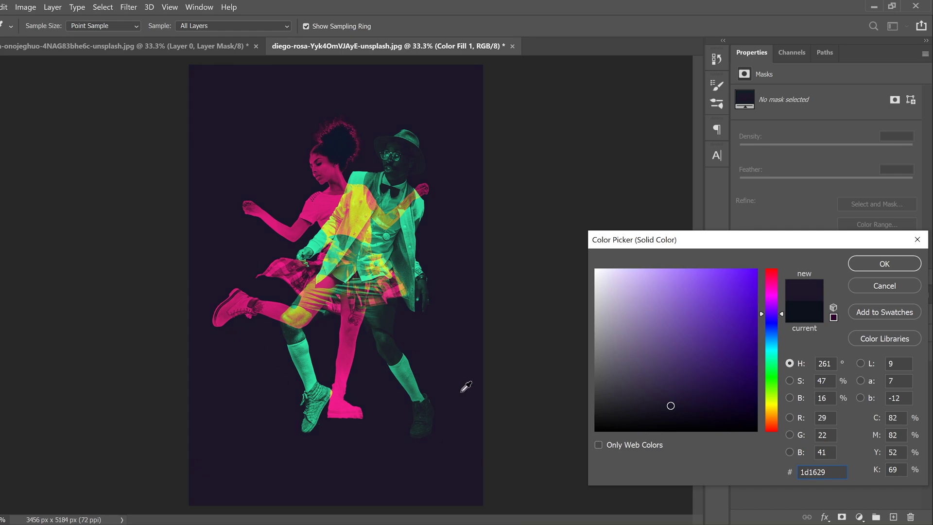
{"action": "left_click", "coordinate": [884, 264]}
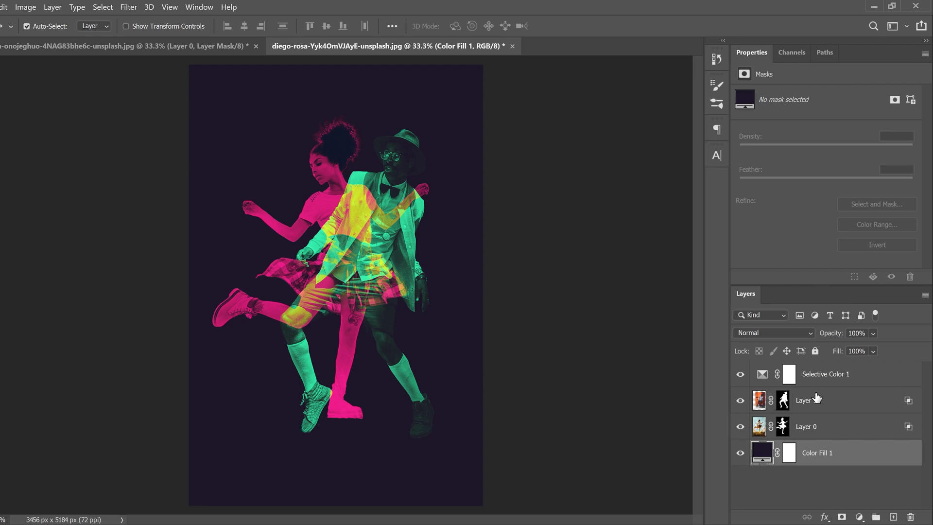
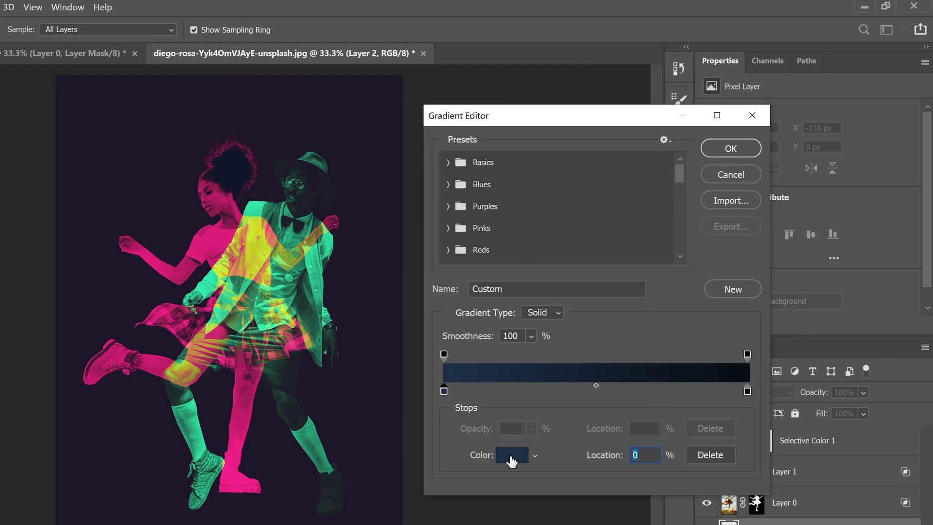
- Sample the canvas's dark purple background as the color of both the start and end gradient stops
{"action": "left_click", "coordinate": [366, 273]}
{"action": "left_click", "coordinate": [747, 391]}
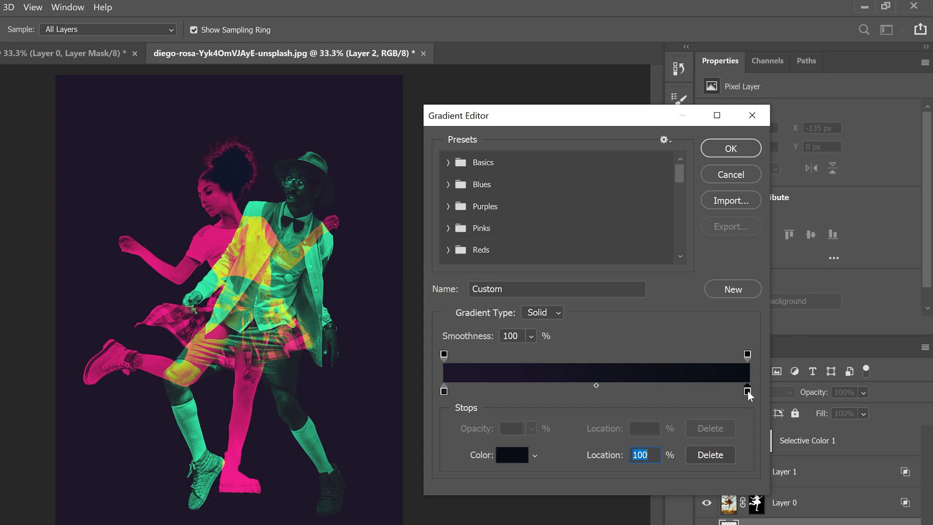
{"action": "left_click", "coordinate": [360, 254]}
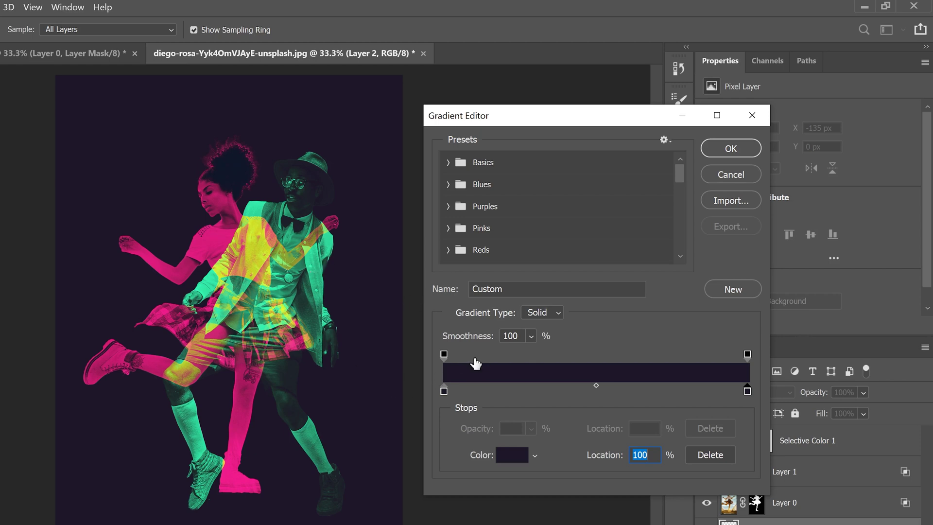
- Set the gradient's start stop to a lighter purple with H 262, S 44 and B 33, and accept the gradient
{"action": "left_click", "coordinate": [444, 392]}
{"action": "left_click", "coordinate": [509, 454]}
{"action": "mouse_move", "coordinate": [628, 472]}
{"action": "left_mouse_down"}
{"action": "mouse_move", "coordinate": [622, 478]}
{"action": "mouse_move", "coordinate": [619, 447]}
{"action": "mouse_move", "coordinate": [602, 443]}
{"action": "mouse_move", "coordinate": [618, 446]}
{"action": "left_mouse_up"}
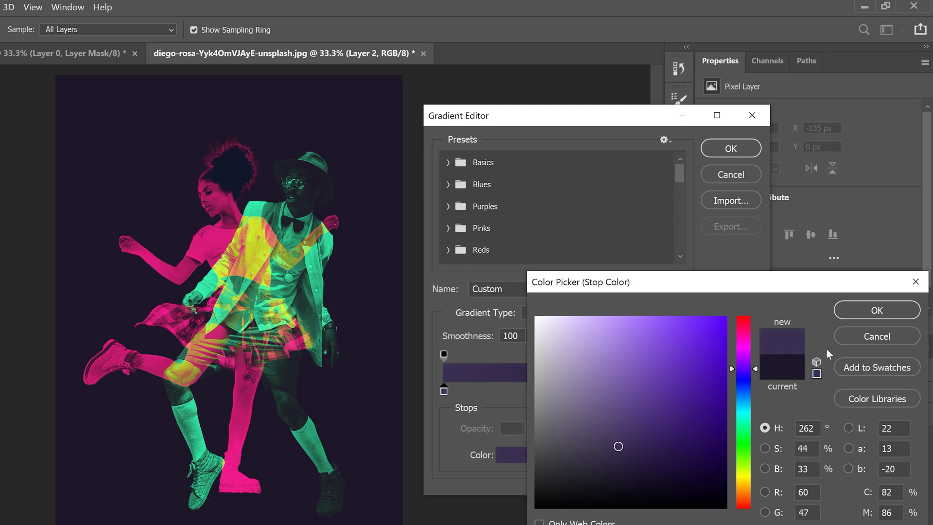
{"action": "left_click", "coordinate": [877, 312]}
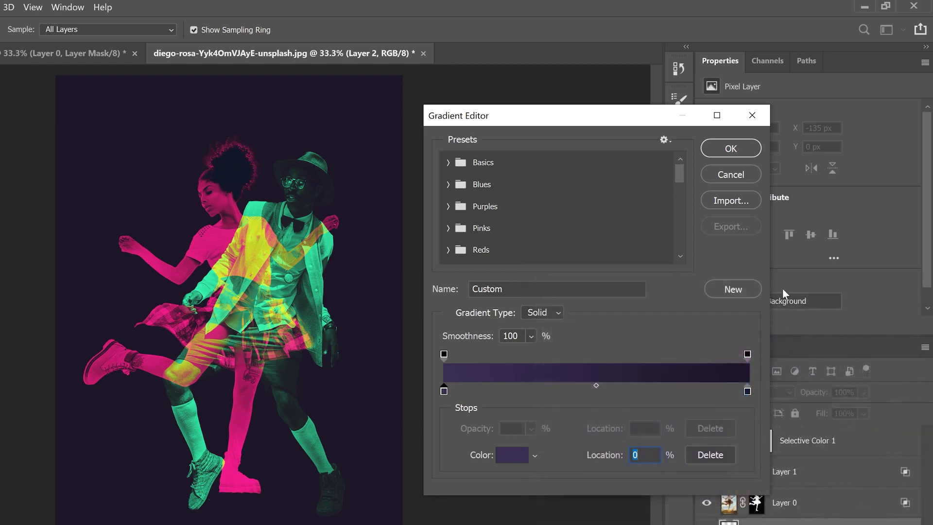
{"action": "left_click", "coordinate": [729, 148]}
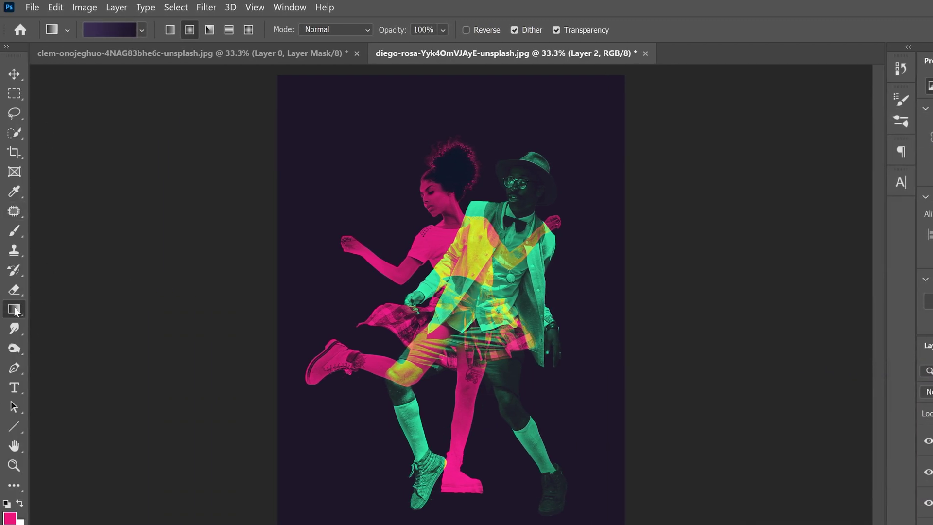
- Draw a radial gradient on Layer 2 outward from the dancers' center, redrawing it to tune the size of the purple glow
{"action": "left_click", "coordinate": [189, 31]}
{"action": "left_click_drag", "start_coordinate": [446, 305], "coordinate": [328, 247]}
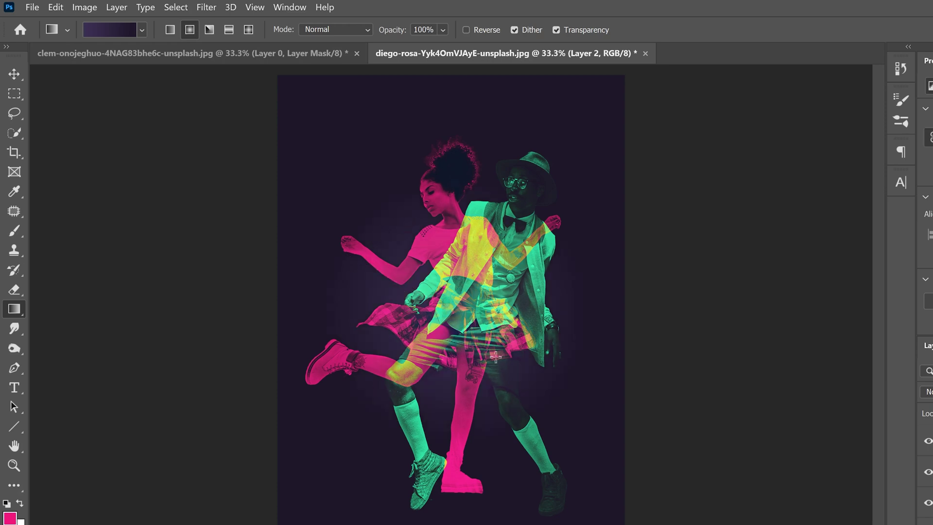
{"action": "left_click_drag", "start_coordinate": [408, 272], "coordinate": [206, 178]}
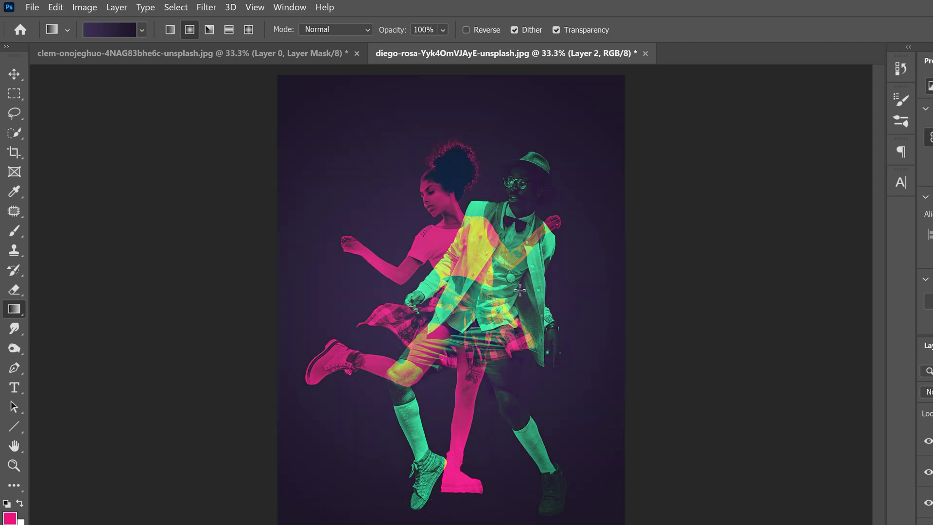
{"action": "left_click_drag", "start_coordinate": [446, 305], "coordinate": [351, 207]}
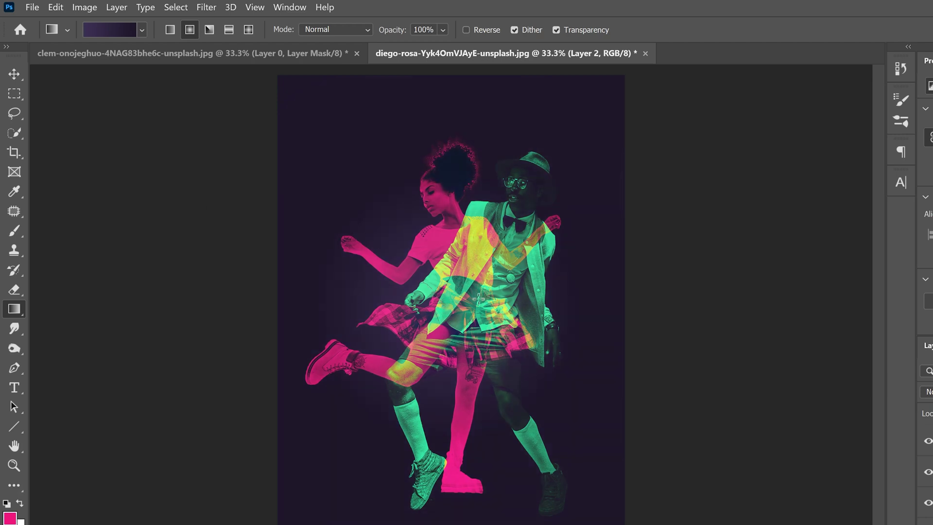
{"action": "left_click_drag", "start_coordinate": [475, 298], "coordinate": [354, 213]}
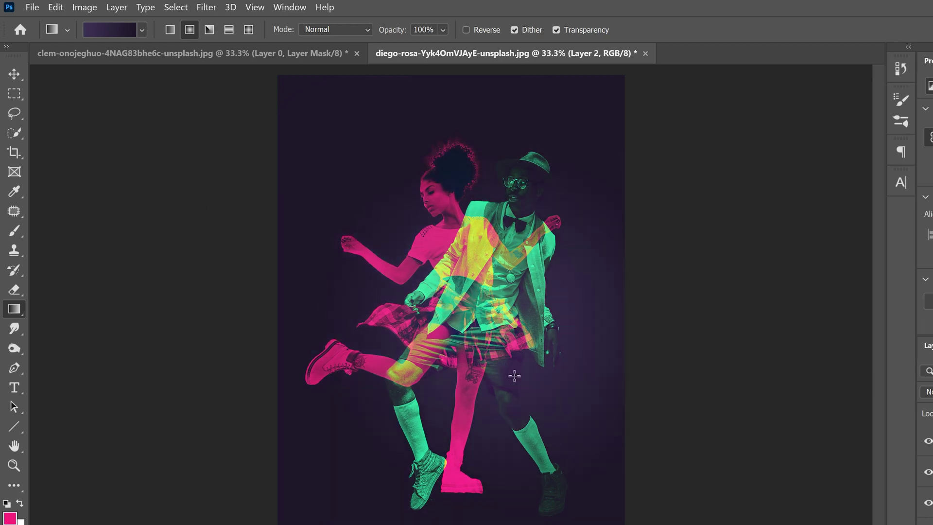
{"action": "left_click_drag", "start_coordinate": [462, 299], "coordinate": [340, 209]}
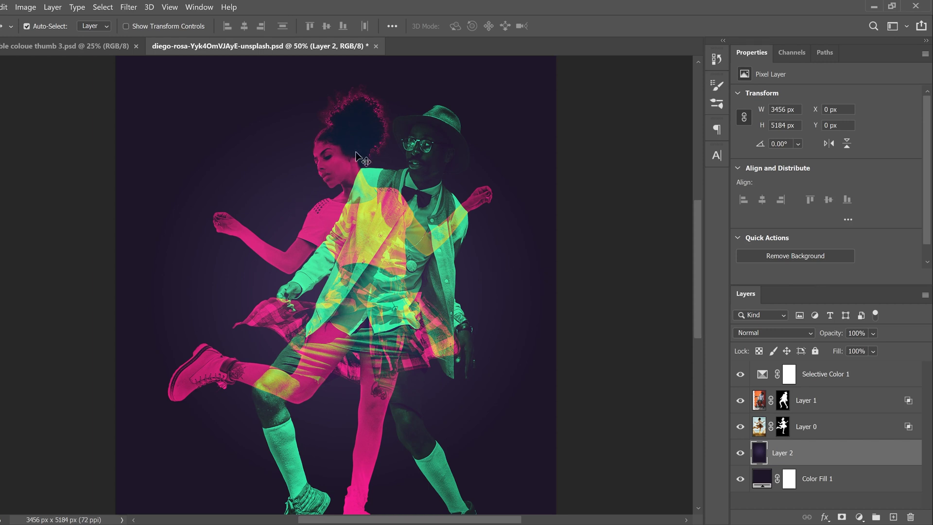
- Add a Black & White adjustment above Layer 1 and another one above Layer 0
{"action": "left_click", "coordinate": [834, 404]}
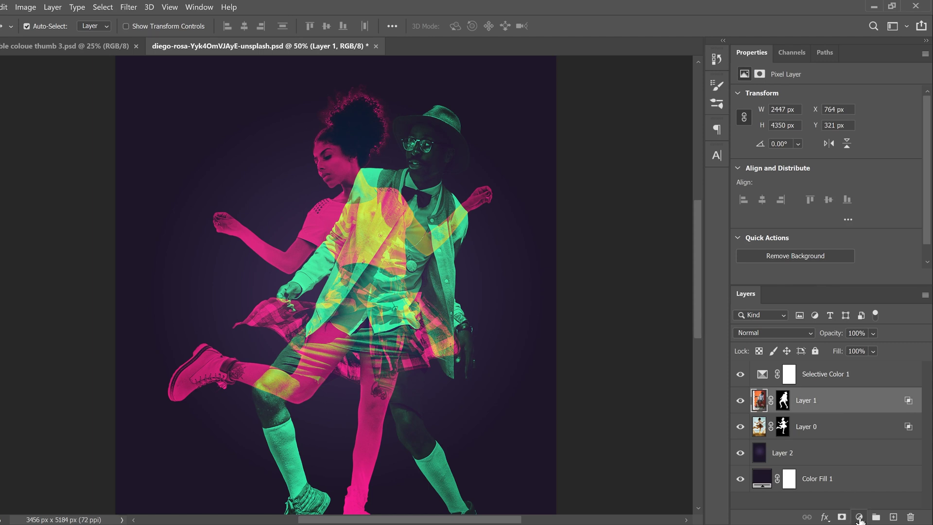
{"action": "left_click", "coordinate": [859, 517]}
{"action": "left_click", "coordinate": [867, 418]}
{"action": "left_click", "coordinate": [858, 457]}
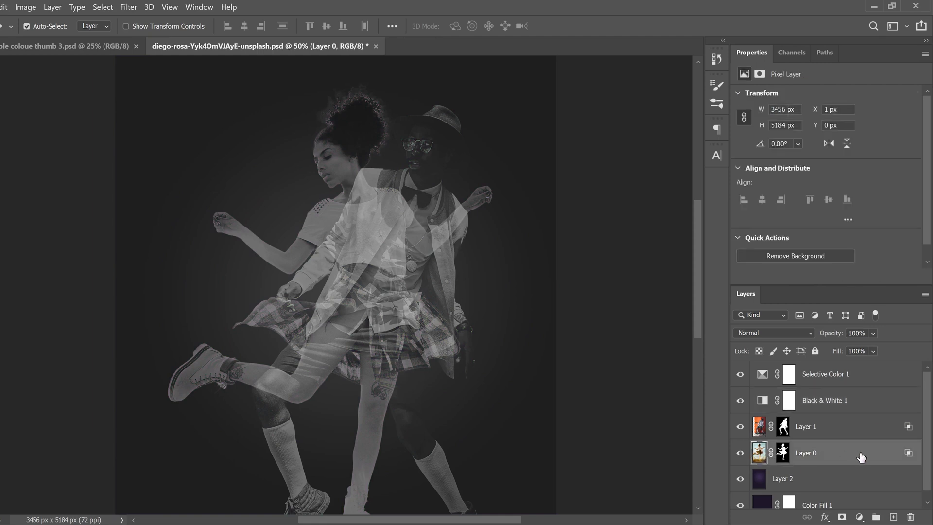
{"action": "left_click", "coordinate": [860, 518]}
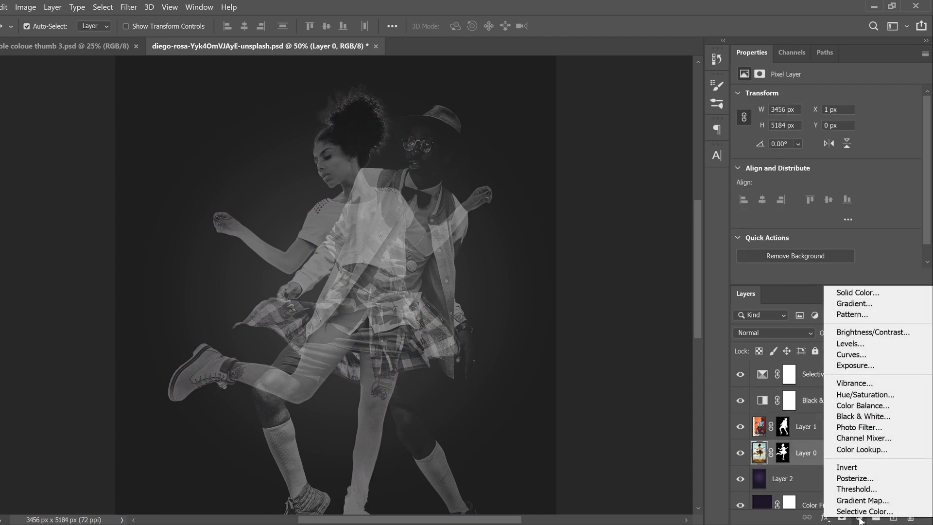
{"action": "left_click", "coordinate": [867, 418]}
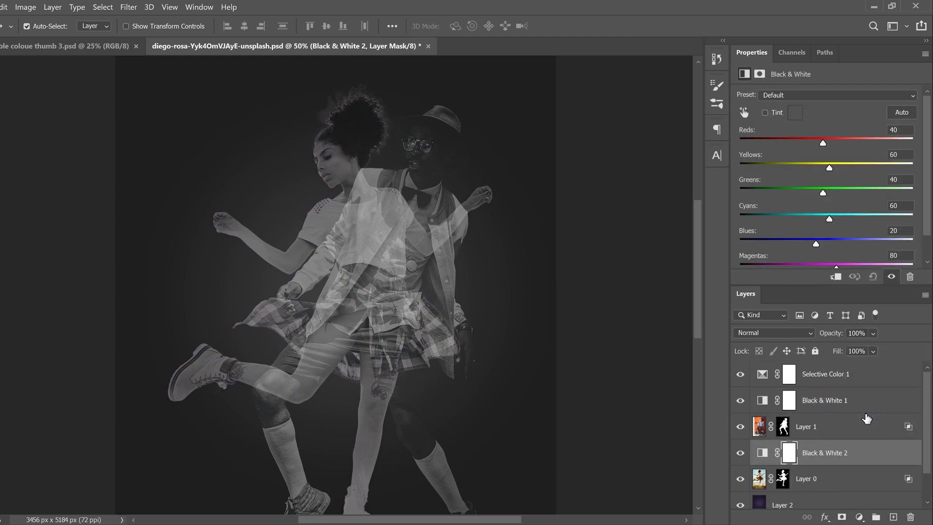
- Clip Black & White 1 to Layer 1 and Black & White 2 to Layer 0
{"action": "left_click", "coordinate": [817, 406]}
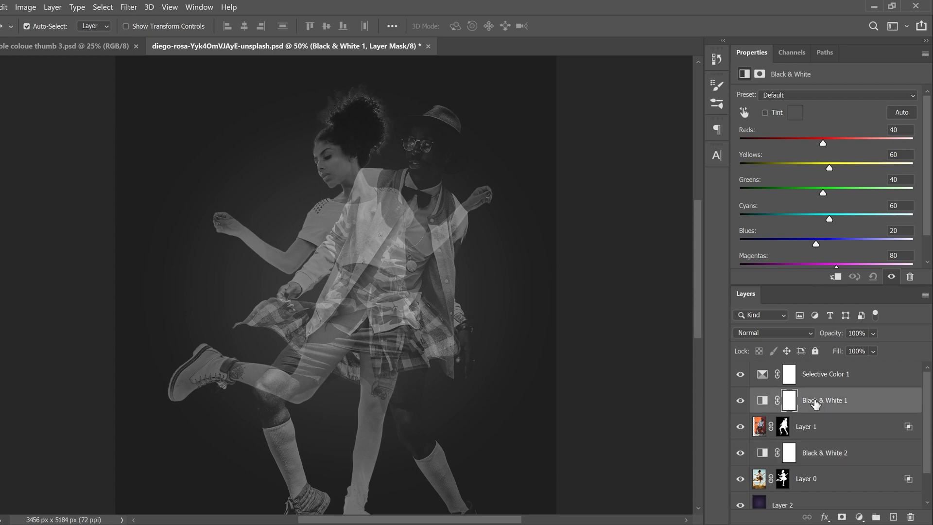
{"action": "left_click", "coordinate": [836, 278]}
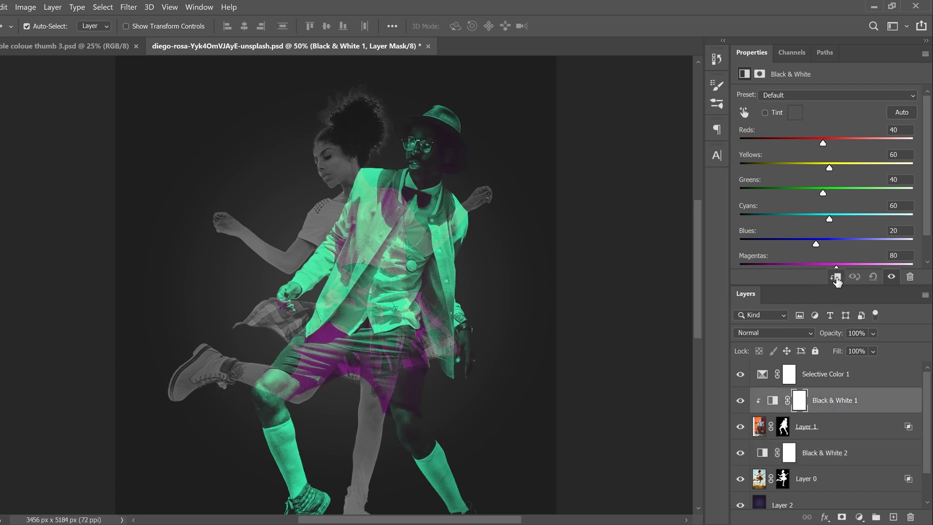
{"action": "left_click", "coordinate": [823, 454]}
{"action": "left_click", "coordinate": [837, 276]}
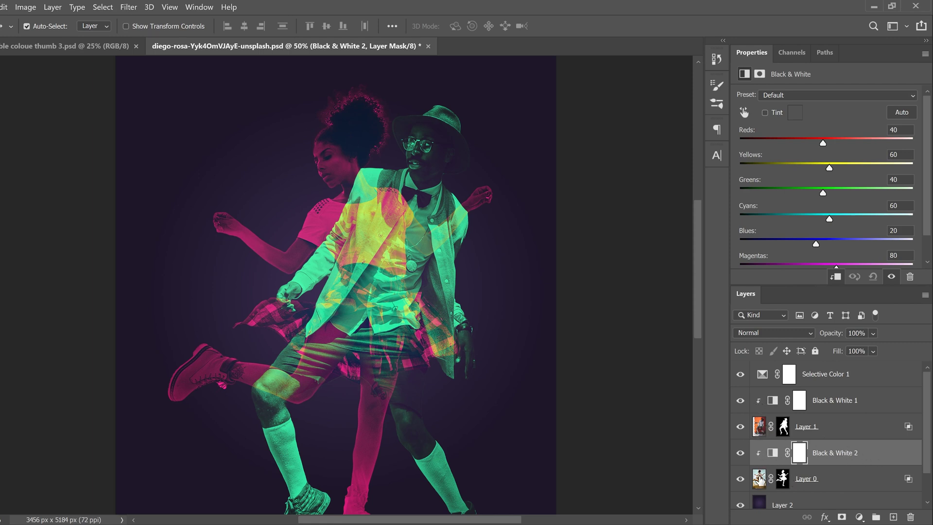
- Set Black & White 1 to Reds 149, Yellows 8, Greens 61, Cyans 103, Blues 239 and Magentas 214
{"action": "left_click", "coordinate": [773, 402]}
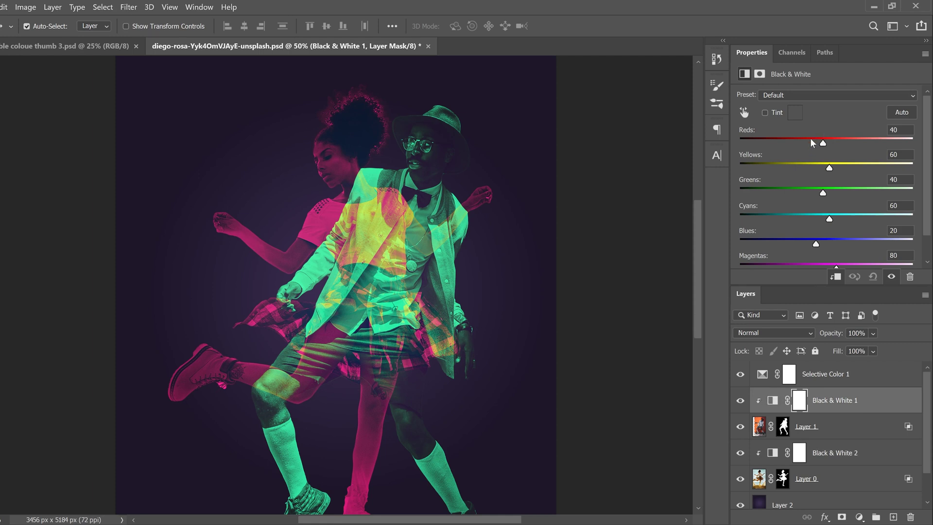
{"action": "mouse_move", "coordinate": [824, 144]}
{"action": "left_mouse_down"}
{"action": "mouse_move", "coordinate": [859, 142]}
{"action": "mouse_move", "coordinate": [813, 143]}
{"action": "mouse_move", "coordinate": [835, 143]}
{"action": "left_mouse_up"}
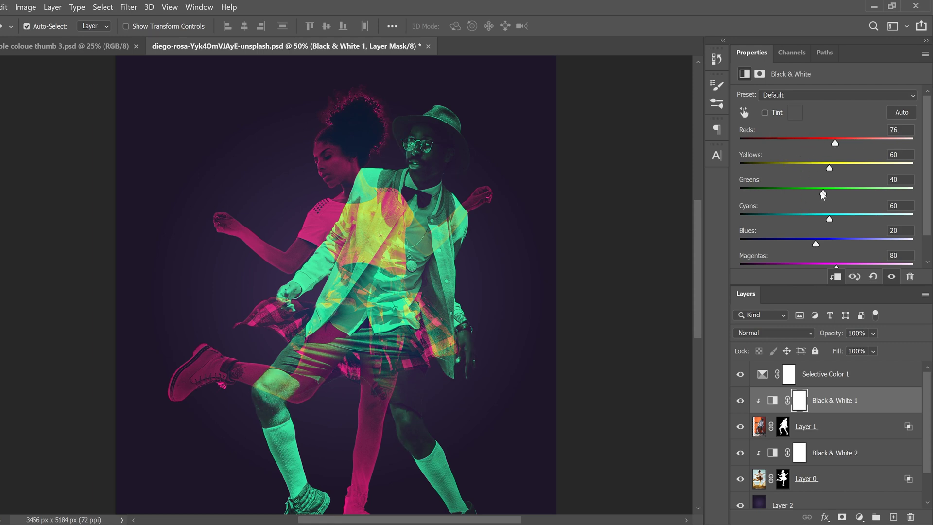
{"action": "left_click_drag", "start_coordinate": [836, 142], "coordinate": [865, 142]}
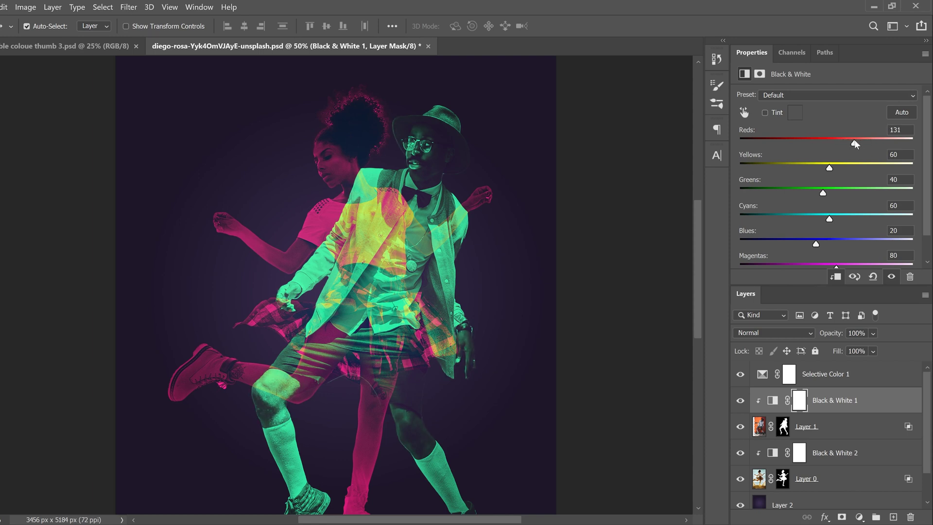
{"action": "left_click_drag", "start_coordinate": [830, 168], "coordinate": [811, 185]}
{"action": "left_click_drag", "start_coordinate": [830, 220], "coordinate": [887, 240]}
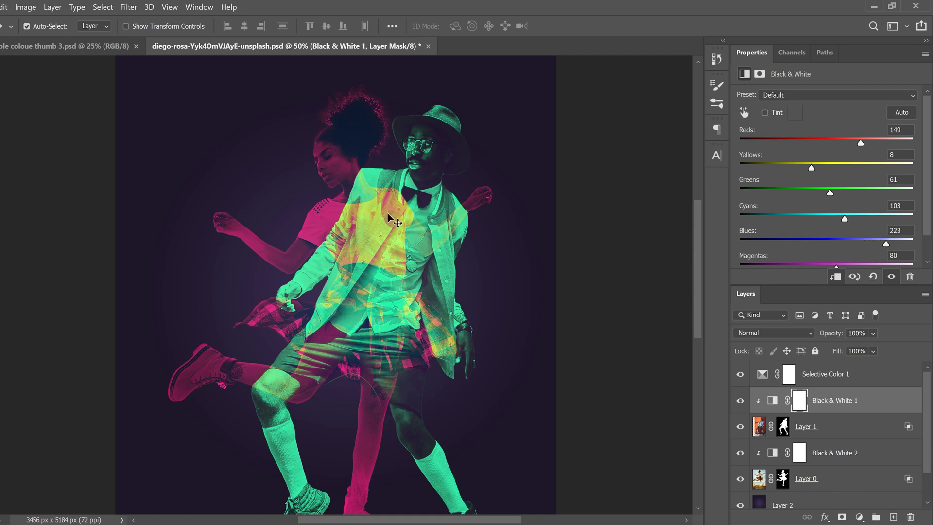
{"action": "mouse_move", "coordinate": [887, 245]}
{"action": "left_mouse_down"}
{"action": "mouse_move", "coordinate": [901, 247]}
{"action": "mouse_move", "coordinate": [892, 245]}
{"action": "left_mouse_up"}
{"action": "left_click_drag", "start_coordinate": [836, 266], "coordinate": [883, 266]}
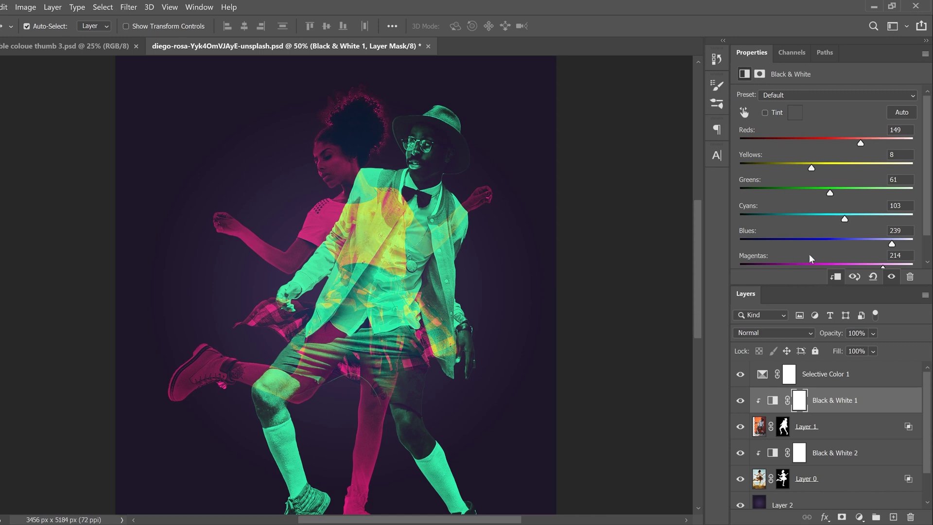
- Set Black & White 2 to Reds 122, Yellows 83, Greens 52, Cyans 76, Blues 94 and Magentas 98
{"action": "left_click", "coordinate": [773, 456]}
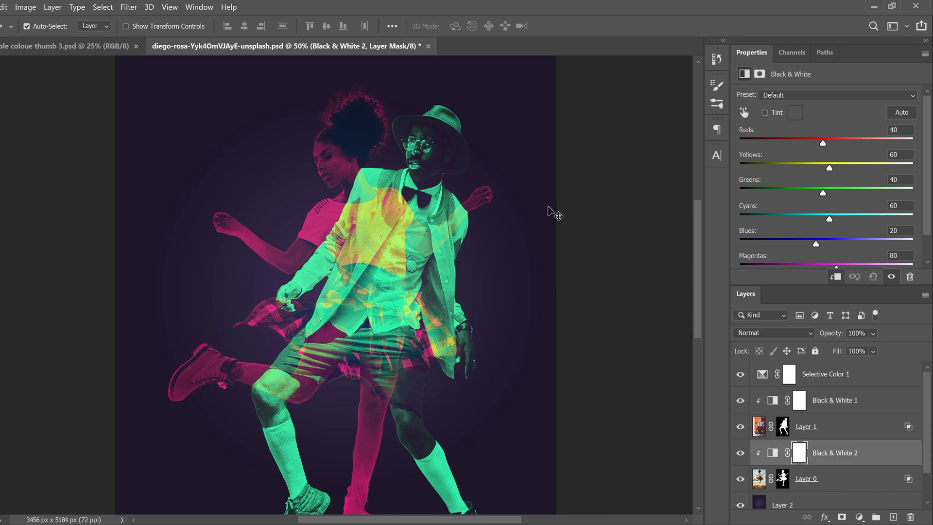
{"action": "left_click_drag", "start_coordinate": [824, 142], "coordinate": [852, 141]}
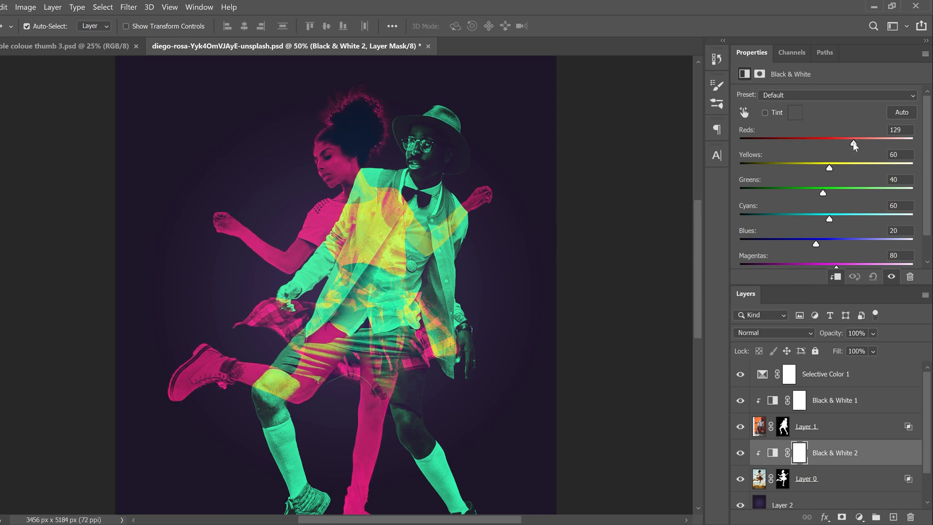
{"action": "left_click_drag", "start_coordinate": [830, 170], "coordinate": [838, 170]}
{"action": "left_click_drag", "start_coordinate": [889, 194], "coordinate": [848, 193]}
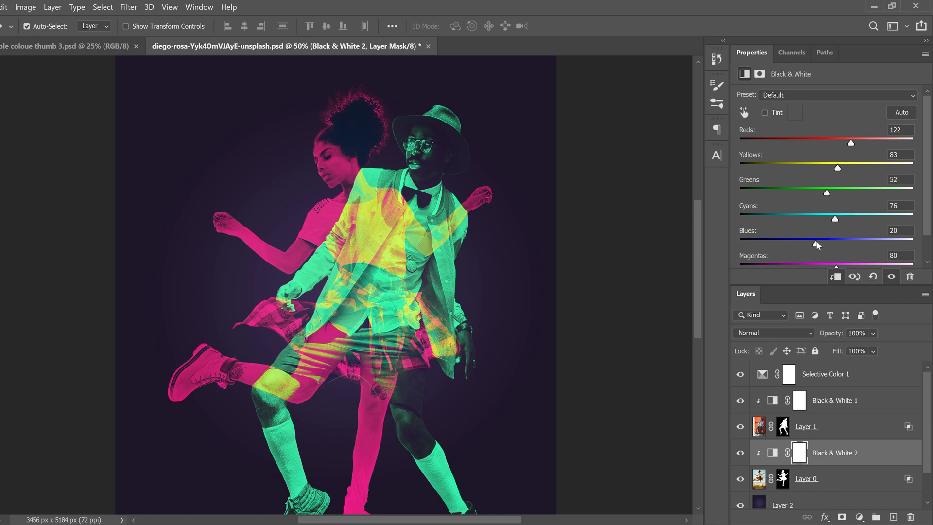
{"action": "left_click_drag", "start_coordinate": [837, 269], "coordinate": [844, 271]}
- Duplicate all layers from Color Fill 1 up to Selective Color 1 and merge the copies into a single layer
{"action": "key", "text": "ctrl+minus"}
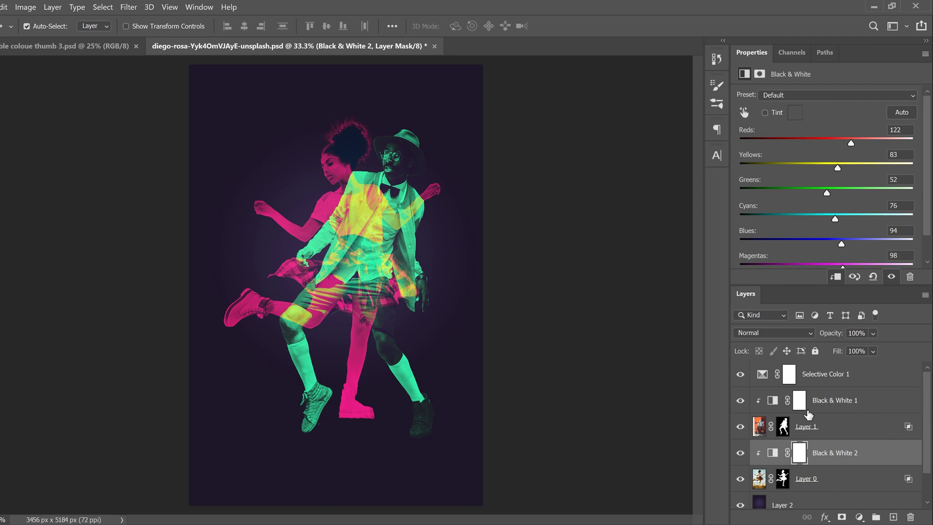
{"action": "scroll", "coordinate": [856, 456], "scroll_direction": "down", "scroll_amount": 1}
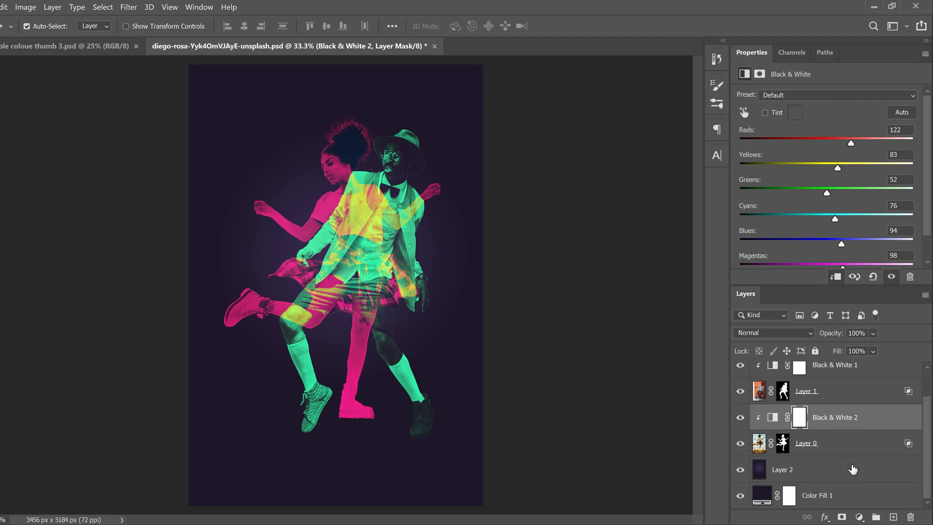
{"action": "left_click", "coordinate": [852, 498]}
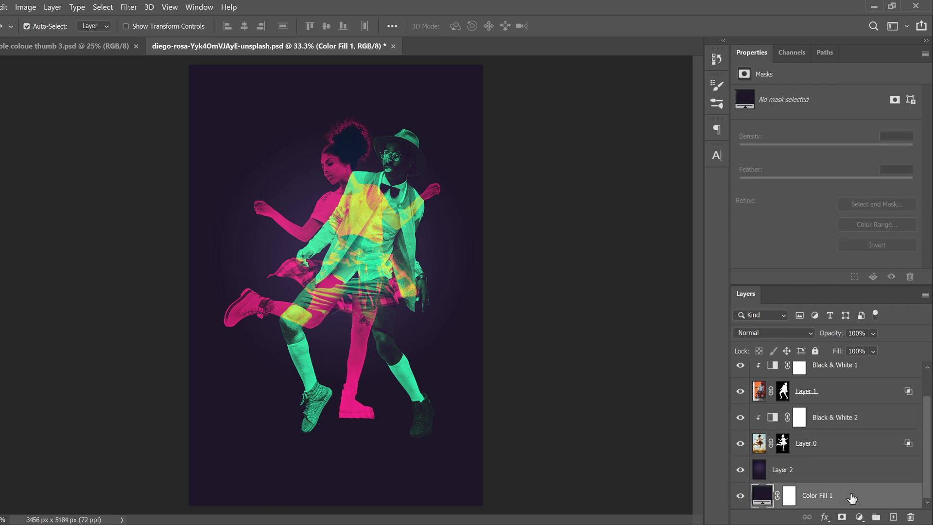
{"action": "scroll", "coordinate": [928, 418], "scroll_direction": "up", "scroll_amount": 1}
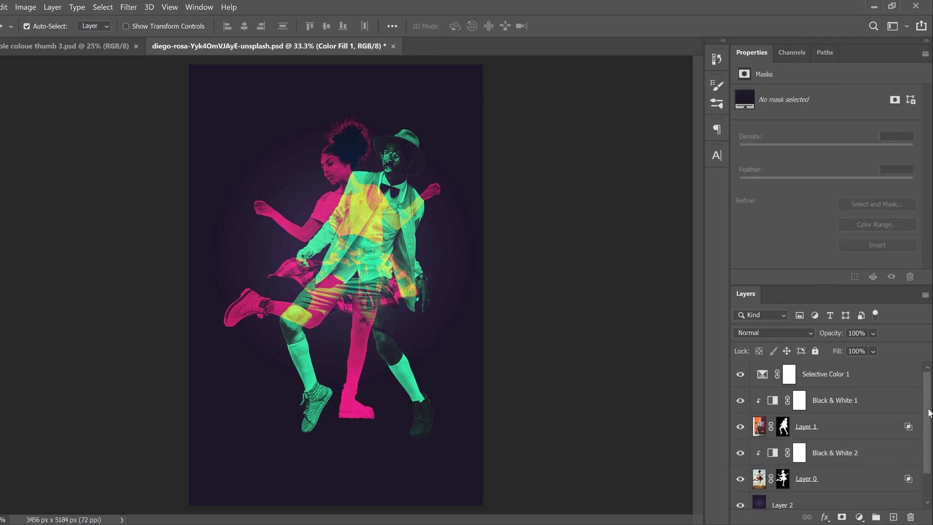
{"action": "left_click", "coordinate": [846, 379], "text": "shift"}
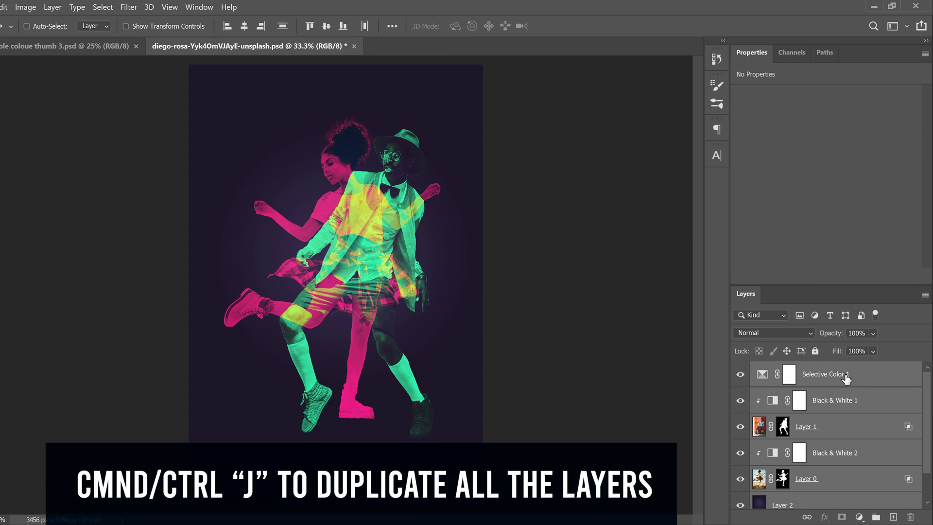
{"action": "key", "text": "ctrl+j"}
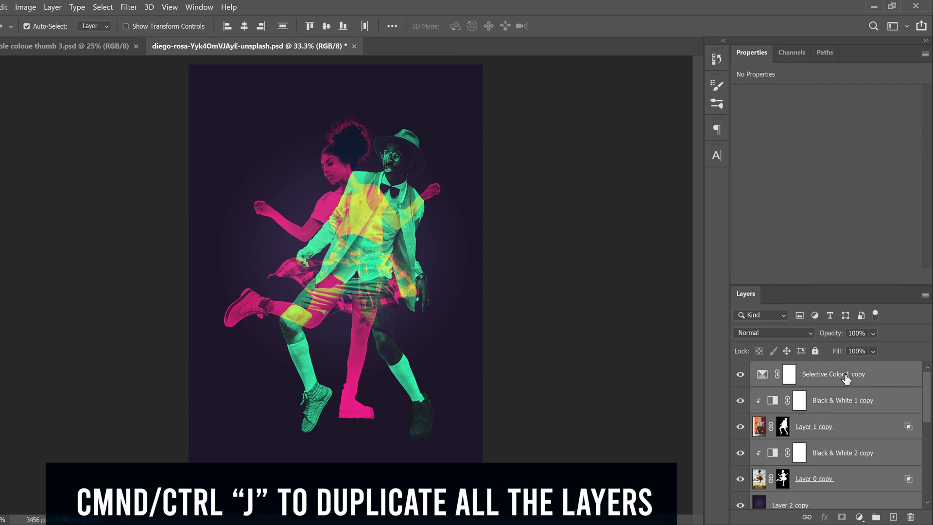
{"action": "key", "text": "ctrl+e"}
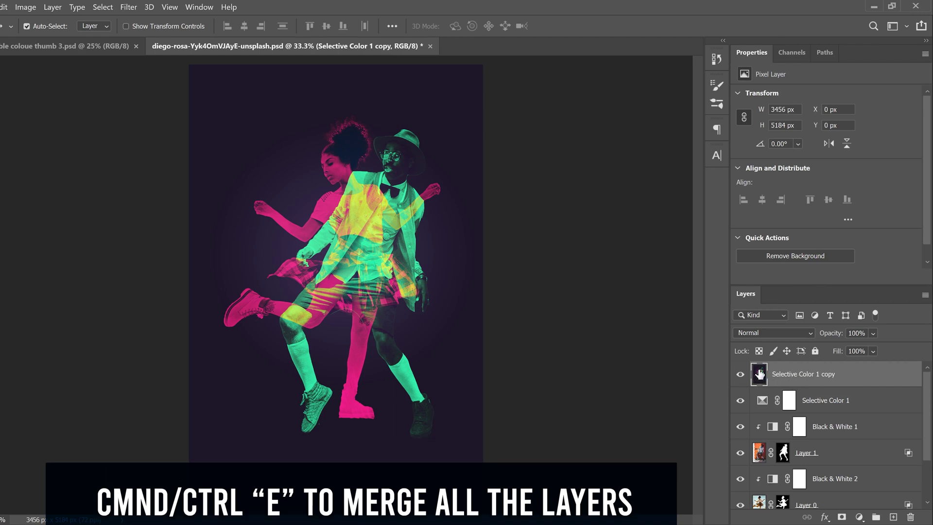
- Convert the merged Selective Color 1 copy layer to a smart object and open the Camera Raw Filter on it
{"action": "right_click", "coordinate": [856, 378]}
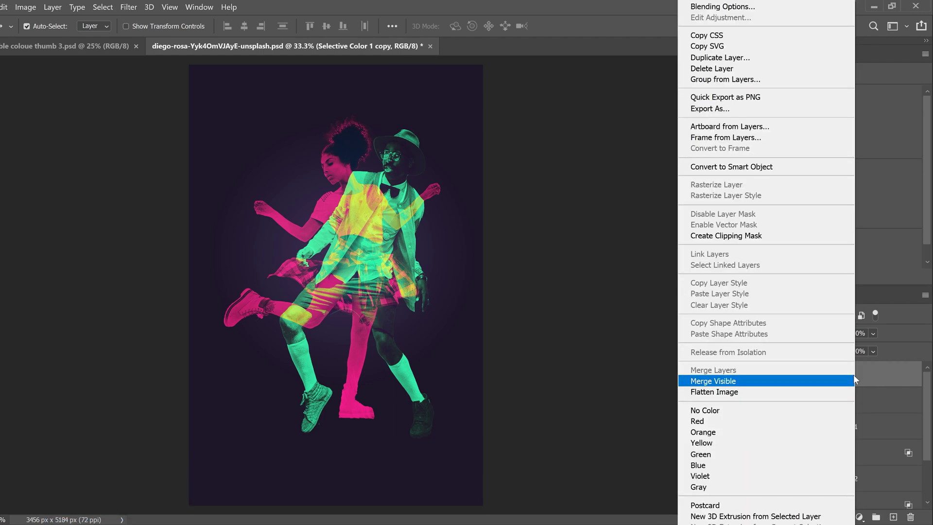
{"action": "left_click", "coordinate": [748, 166]}
{"action": "left_click", "coordinate": [128, 7]}
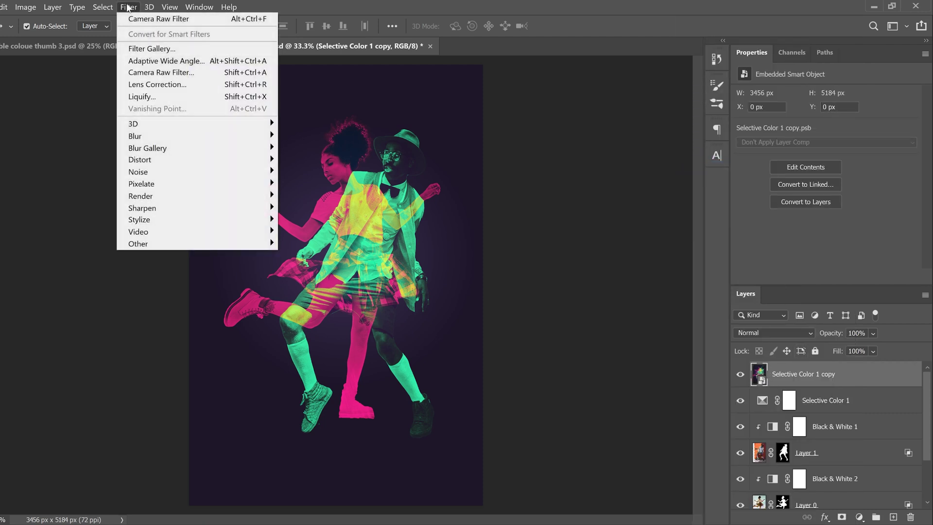
{"action": "left_click", "coordinate": [178, 73]}
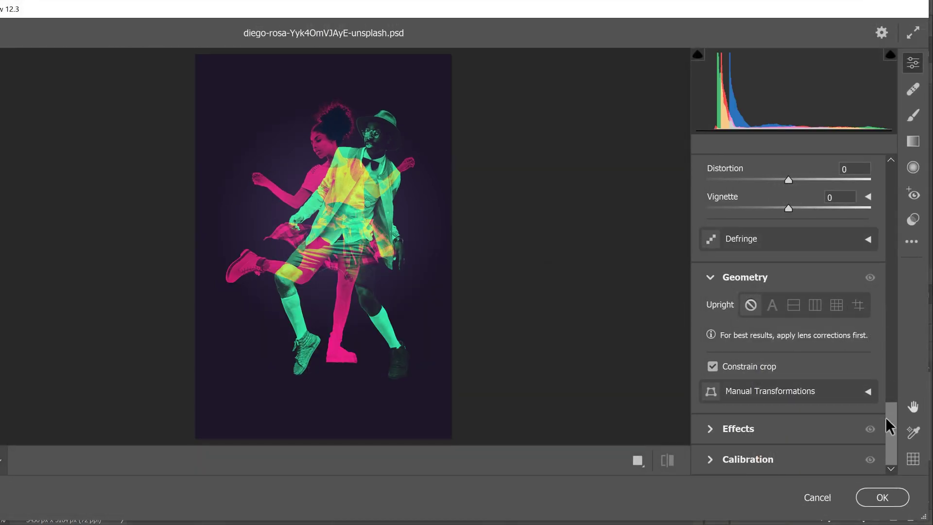
- Set Vibrance to +16, Texture to -18 and Clarity to +30, testing Texture at both extremes
{"action": "left_click_drag", "start_coordinate": [889, 428], "coordinate": [895, 187]}
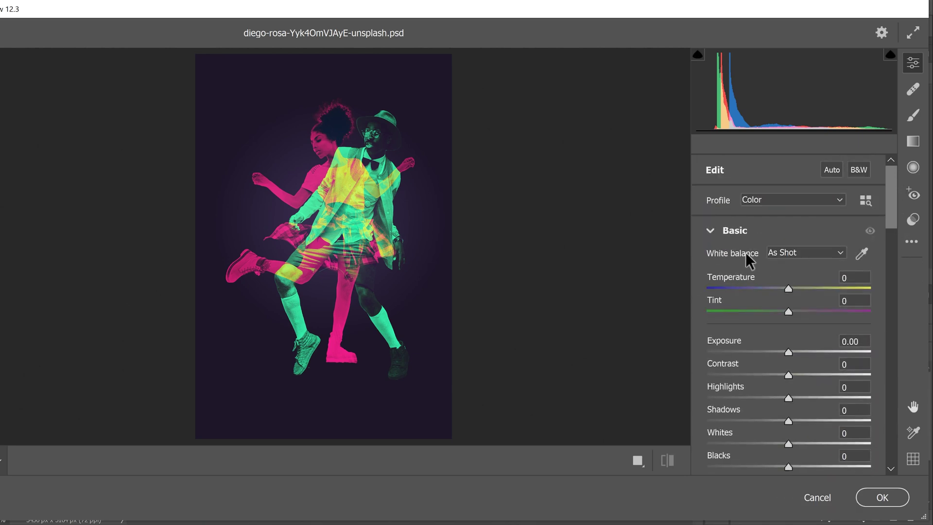
{"action": "left_click_drag", "start_coordinate": [892, 196], "coordinate": [885, 227]}
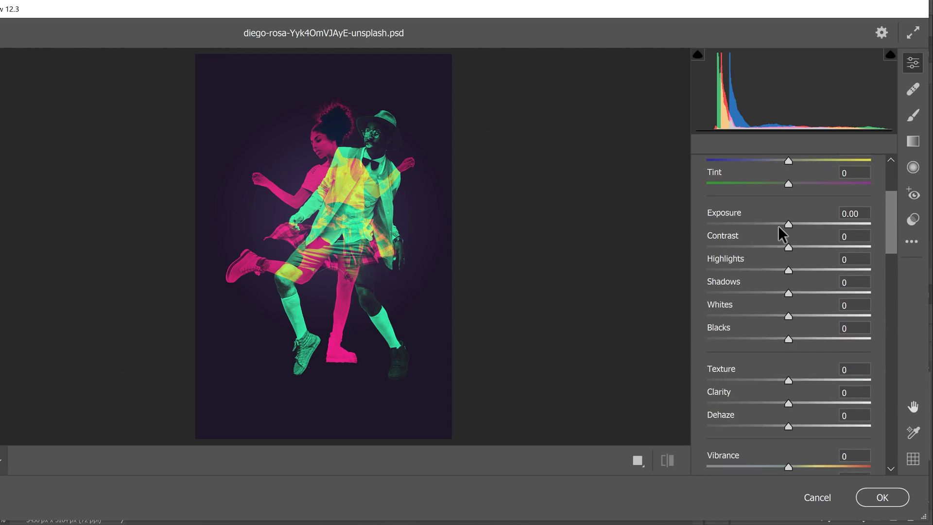
{"action": "scroll", "coordinate": [891, 229], "scroll_direction": "down", "scroll_amount": 2}
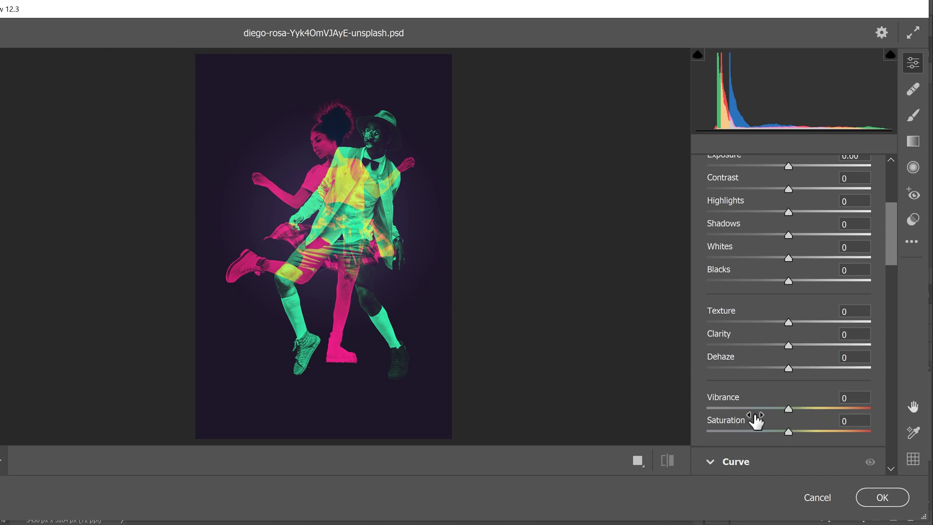
{"action": "mouse_move", "coordinate": [783, 409]}
{"action": "left_mouse_down"}
{"action": "mouse_move", "coordinate": [888, 408]}
{"action": "mouse_move", "coordinate": [800, 407]}
{"action": "left_mouse_up"}
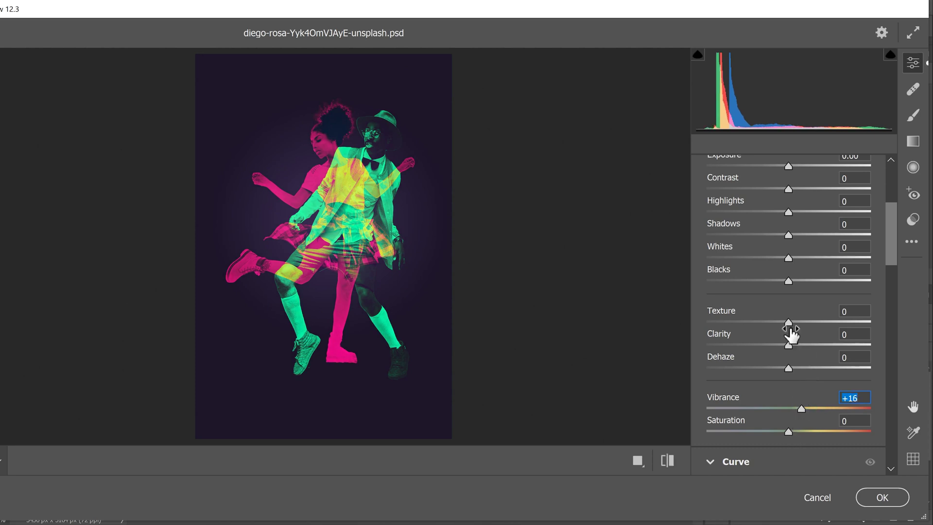
{"action": "left_click_drag", "start_coordinate": [787, 320], "coordinate": [685, 325]}
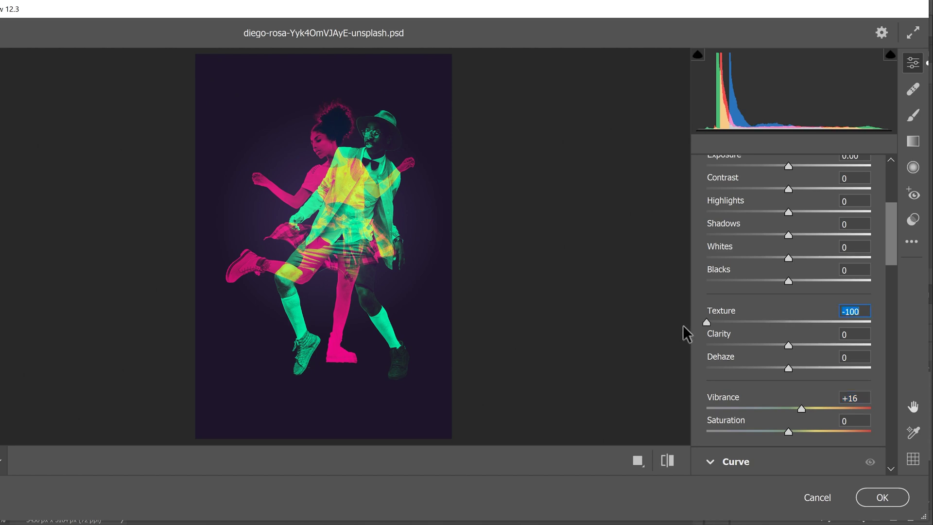
{"action": "left_click_drag", "start_coordinate": [684, 324], "coordinate": [919, 329]}
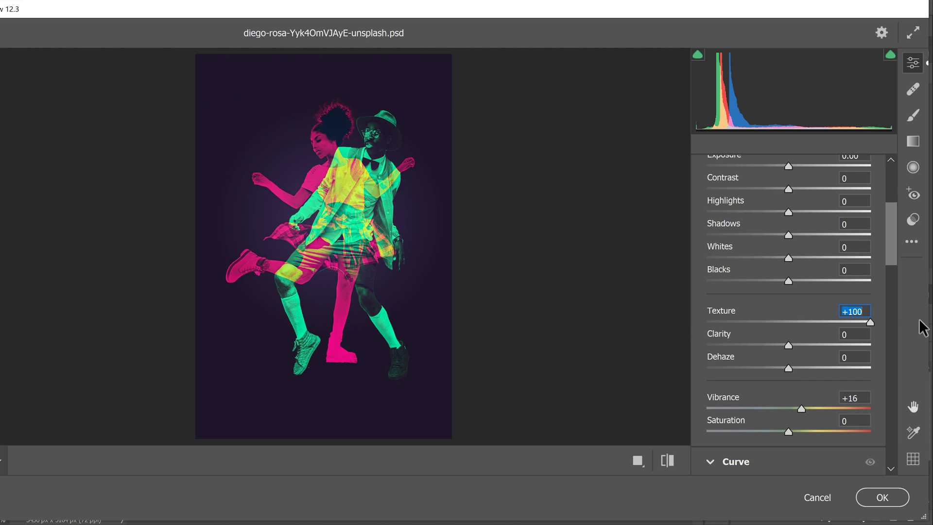
{"action": "left_click_drag", "start_coordinate": [870, 322], "coordinate": [774, 322]}
{"action": "left_click", "coordinate": [792, 321]}
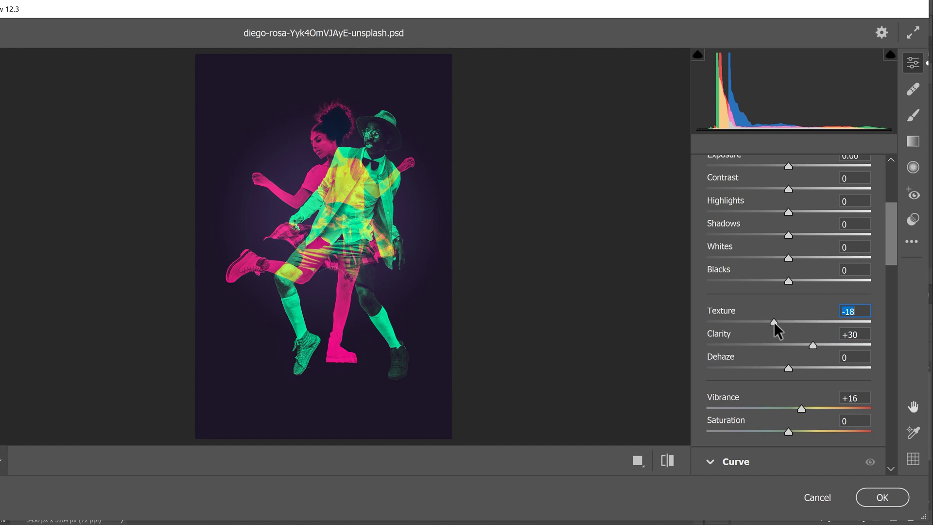
- Set Highlights to -43 and Contrast to +51, and apply the Camera Raw Filter
{"action": "left_click_drag", "start_coordinate": [893, 247], "coordinate": [892, 226]}
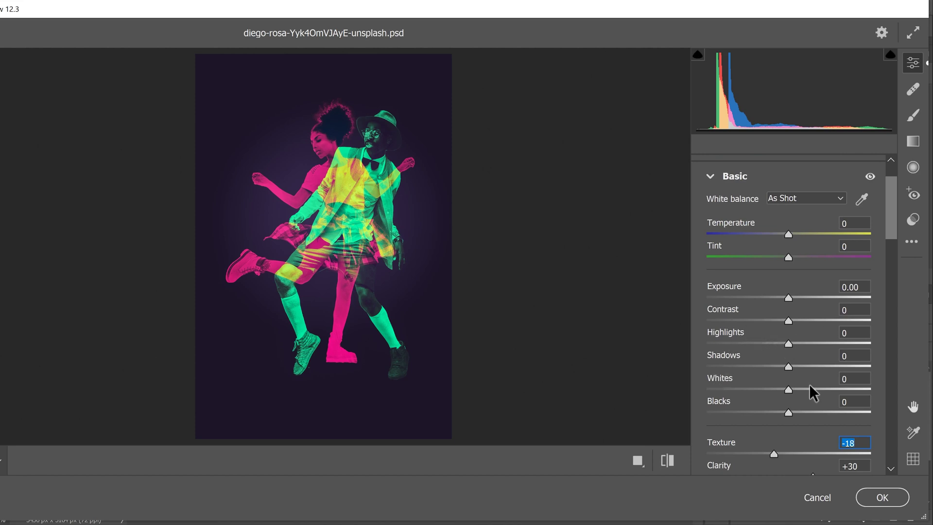
{"action": "left_click_drag", "start_coordinate": [788, 343], "coordinate": [830, 321]}
{"action": "left_click", "coordinate": [789, 321]}
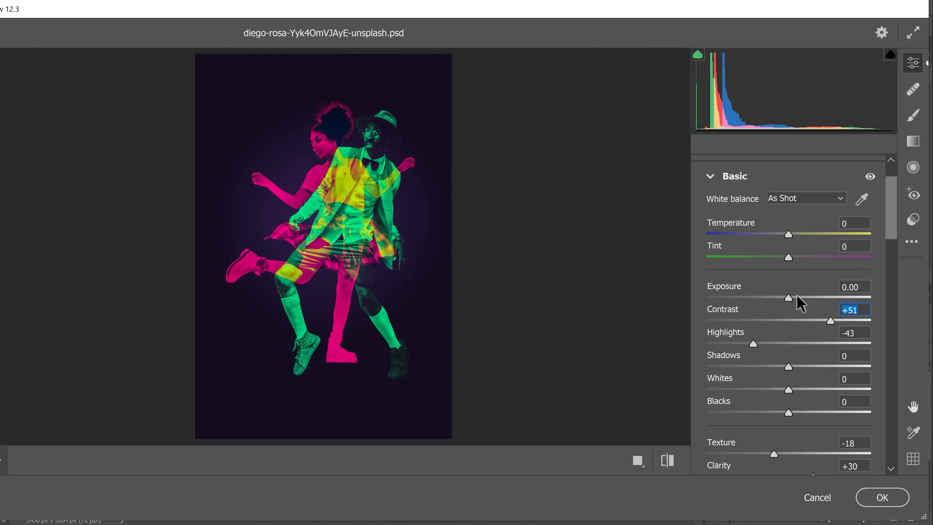
{"action": "left_click", "coordinate": [881, 499]}
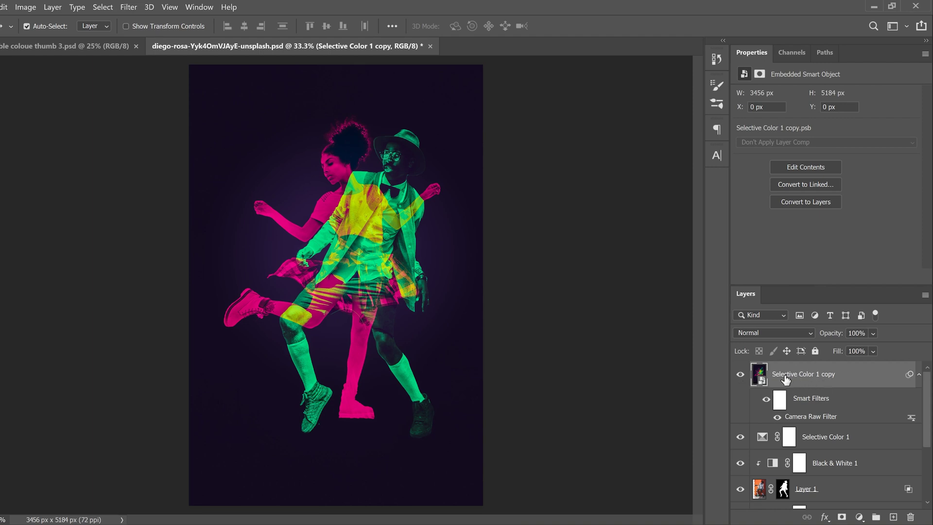
- Reopen the Camera Raw smart filter's settings on the merged layer and close them without changes
{"action": "double_click", "coordinate": [802, 417]}
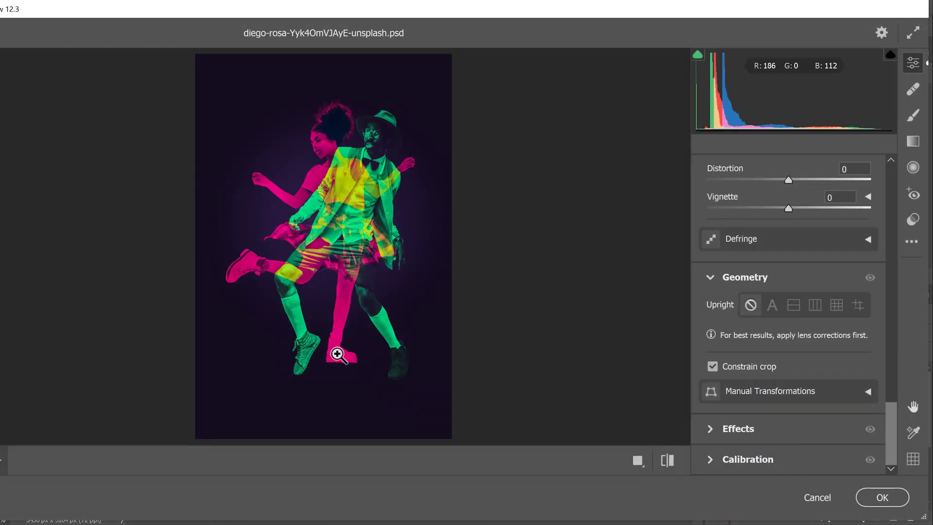
{"action": "left_click", "coordinate": [819, 497]}
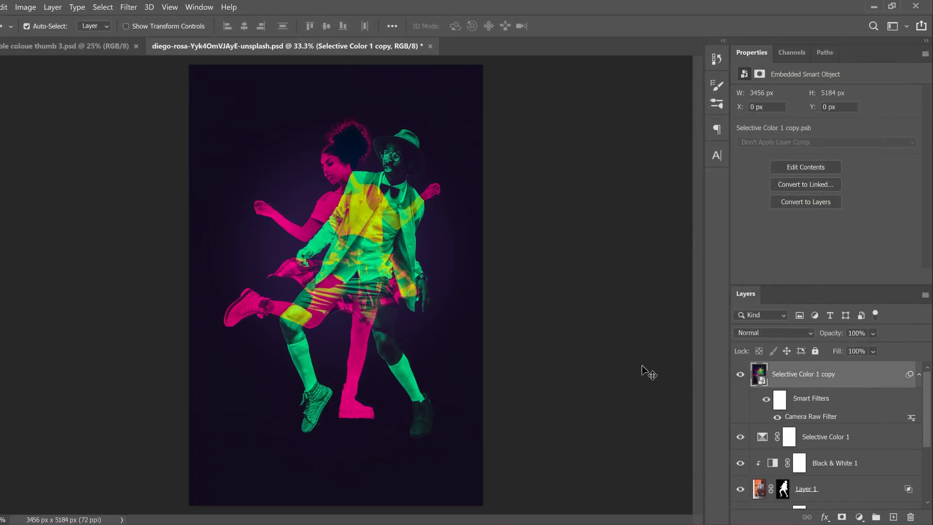